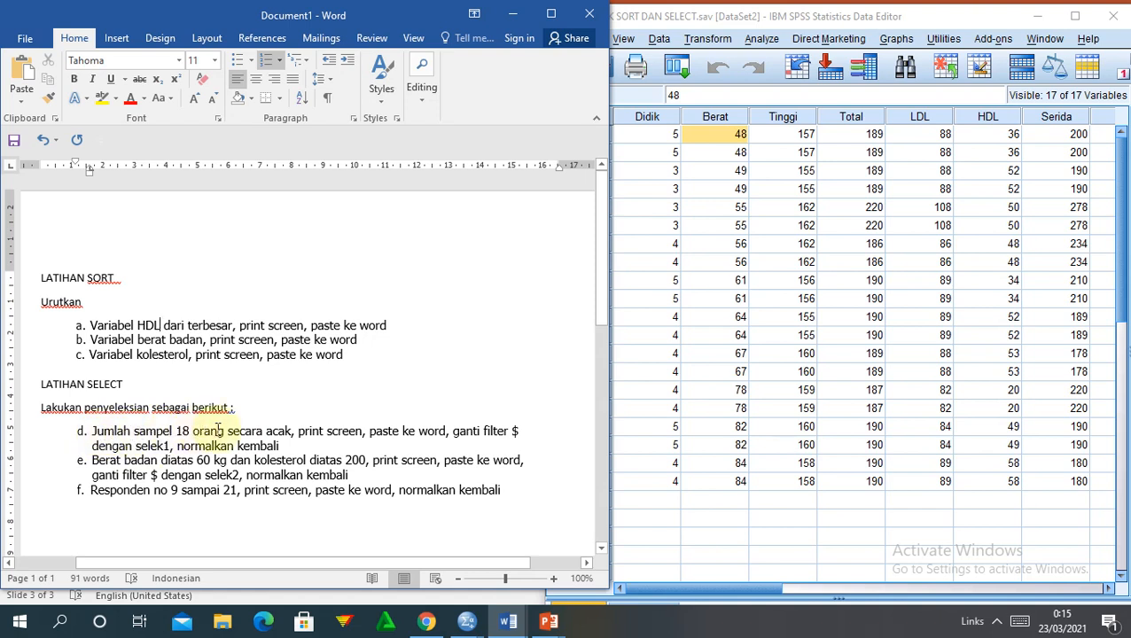
- Filter the dataset to a random sample of exactly 18 cases from the first 20, filtering out unselected cases
left_click(664, 411)
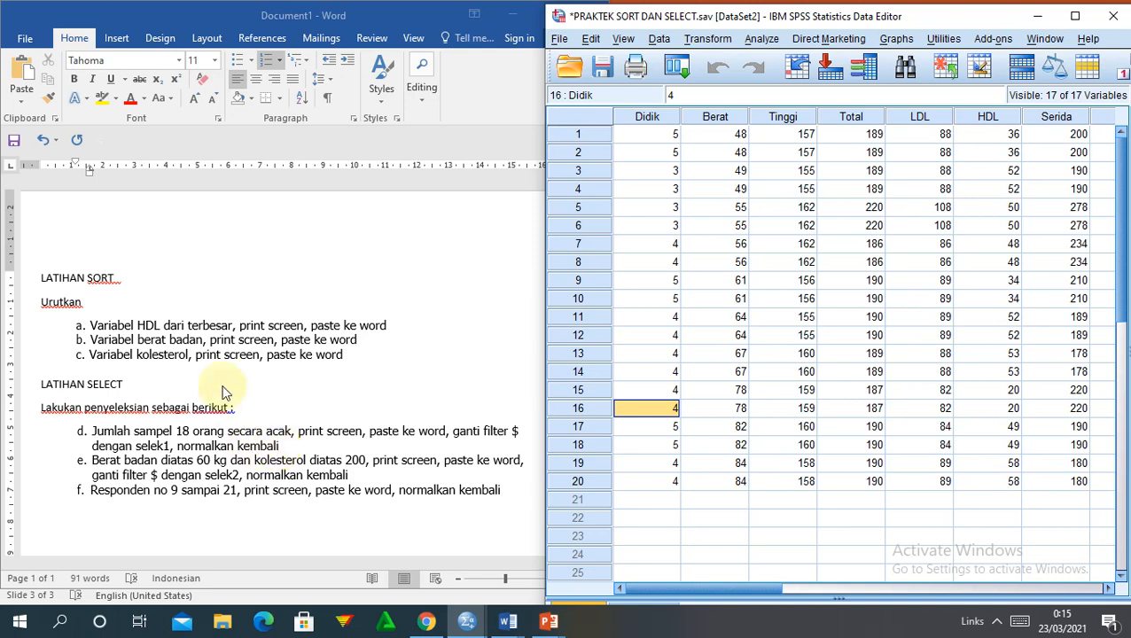
left_click(659, 38)
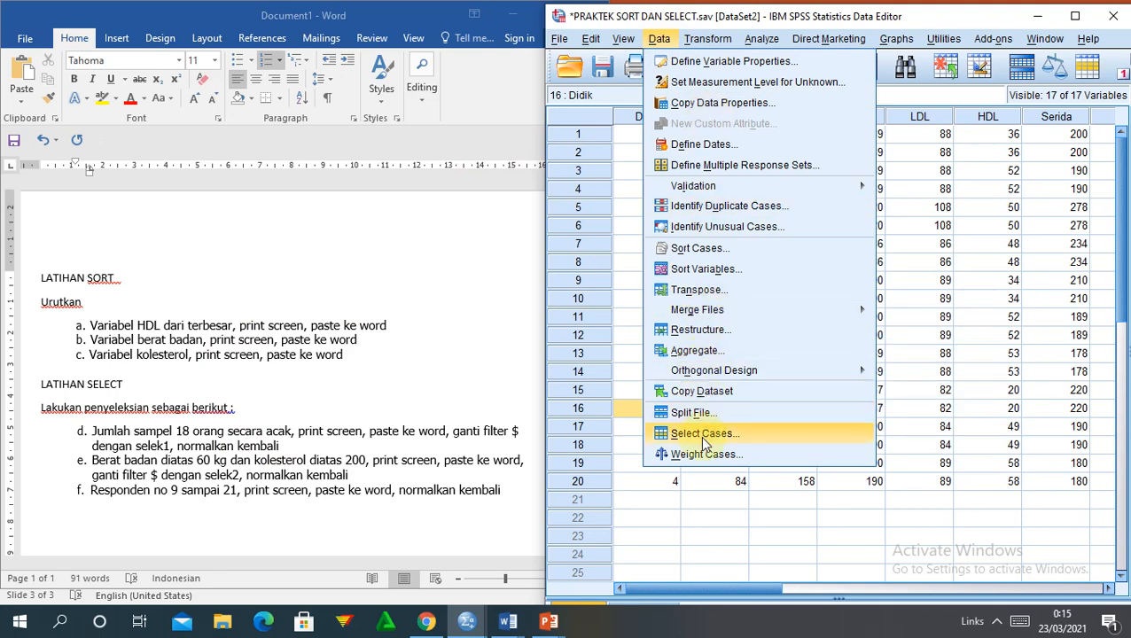
left_click(703, 434)
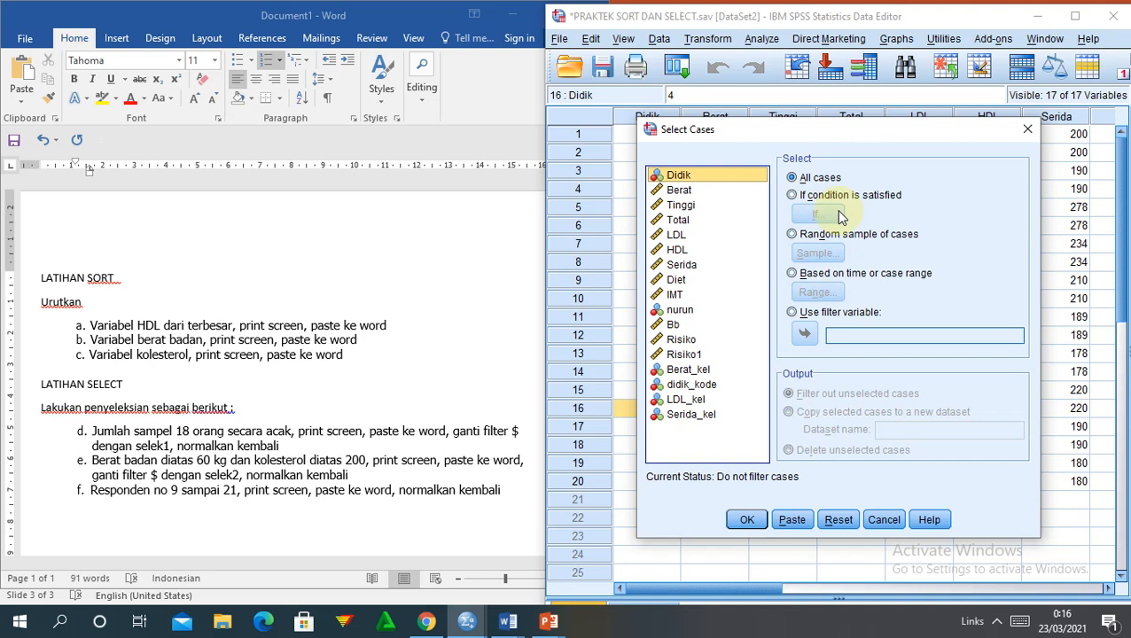
left_click(793, 235)
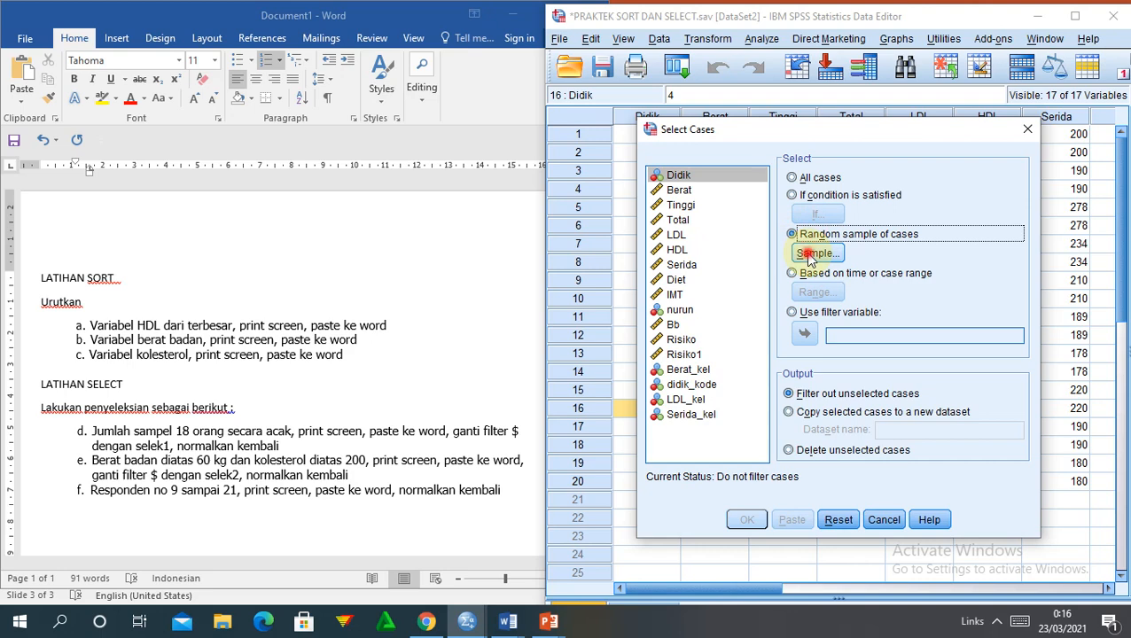
left_click(809, 255)
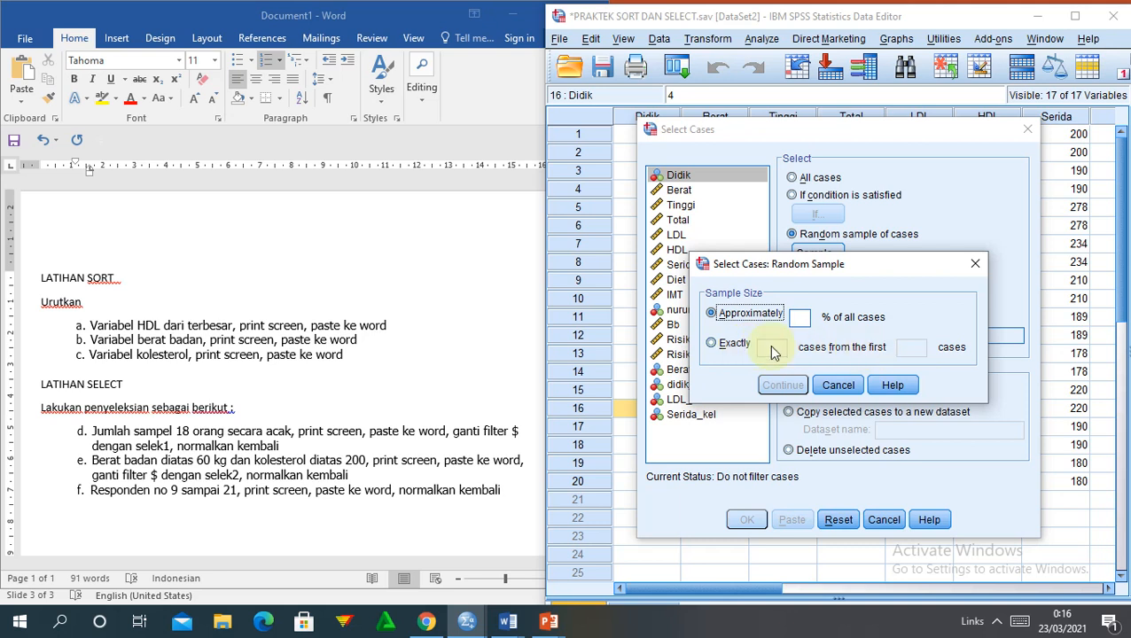
left_click(718, 346)
left_click(763, 350)
type("18")
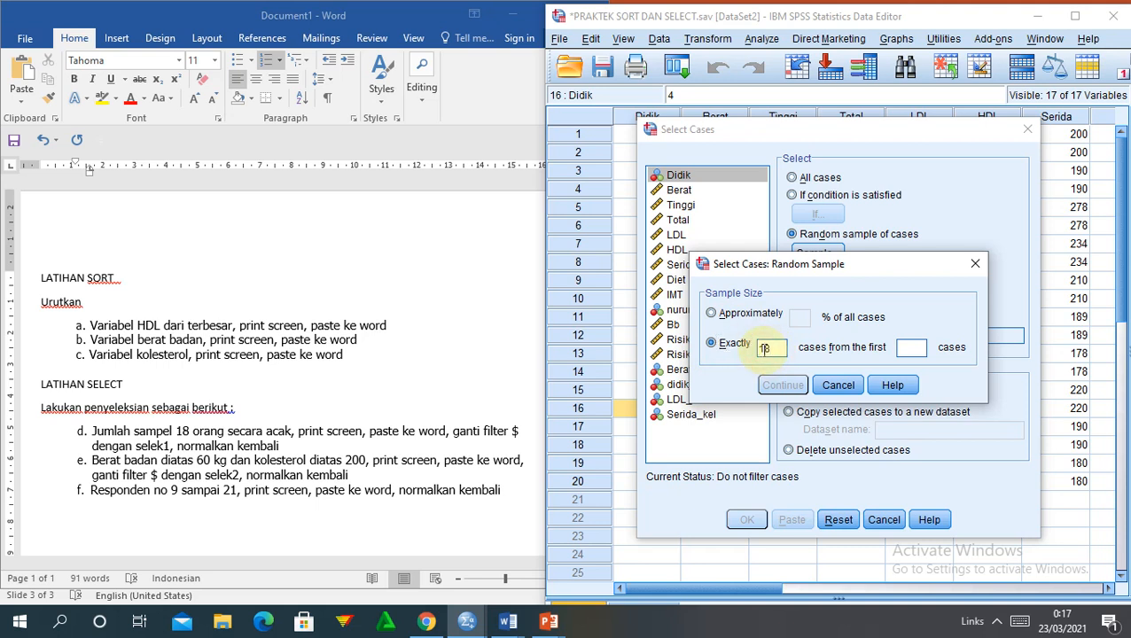
left_click(911, 349)
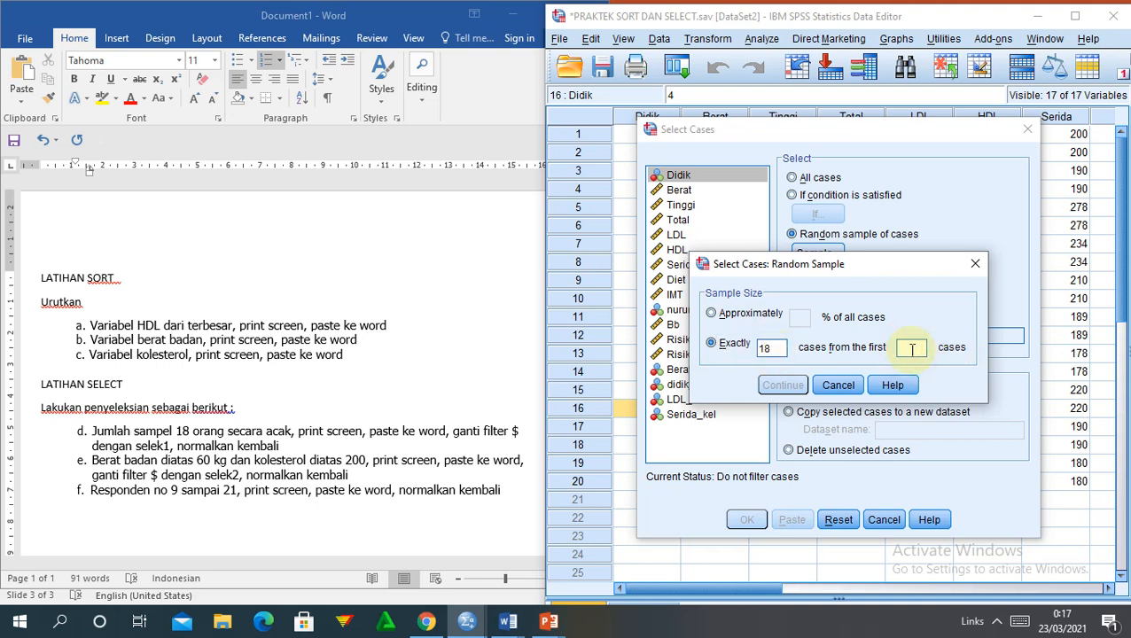
type("20")
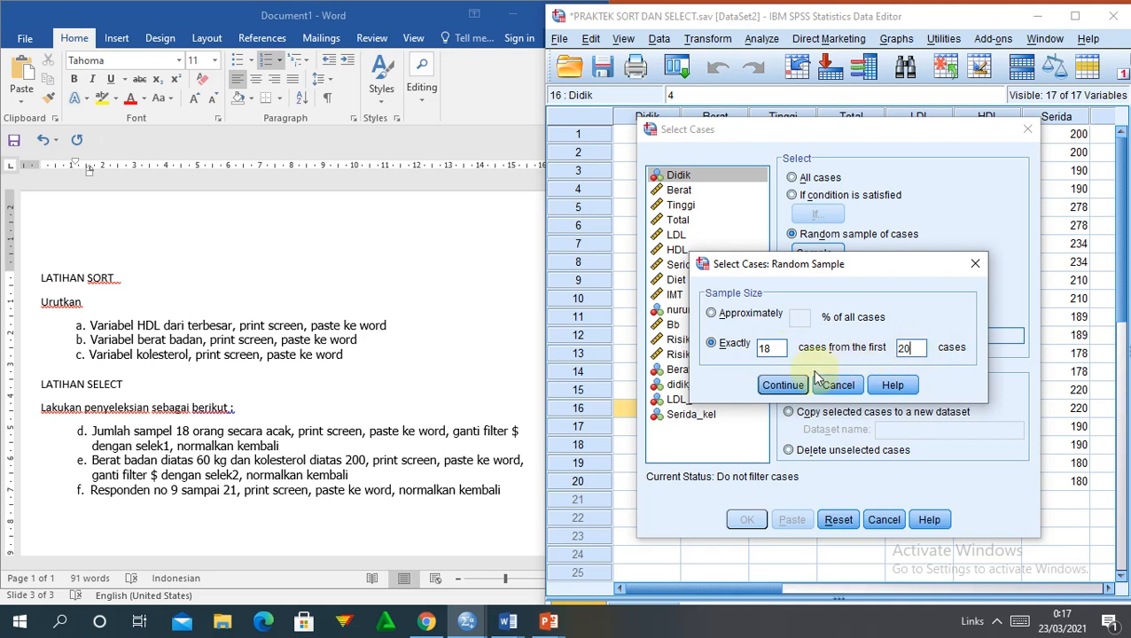
left_click(778, 385)
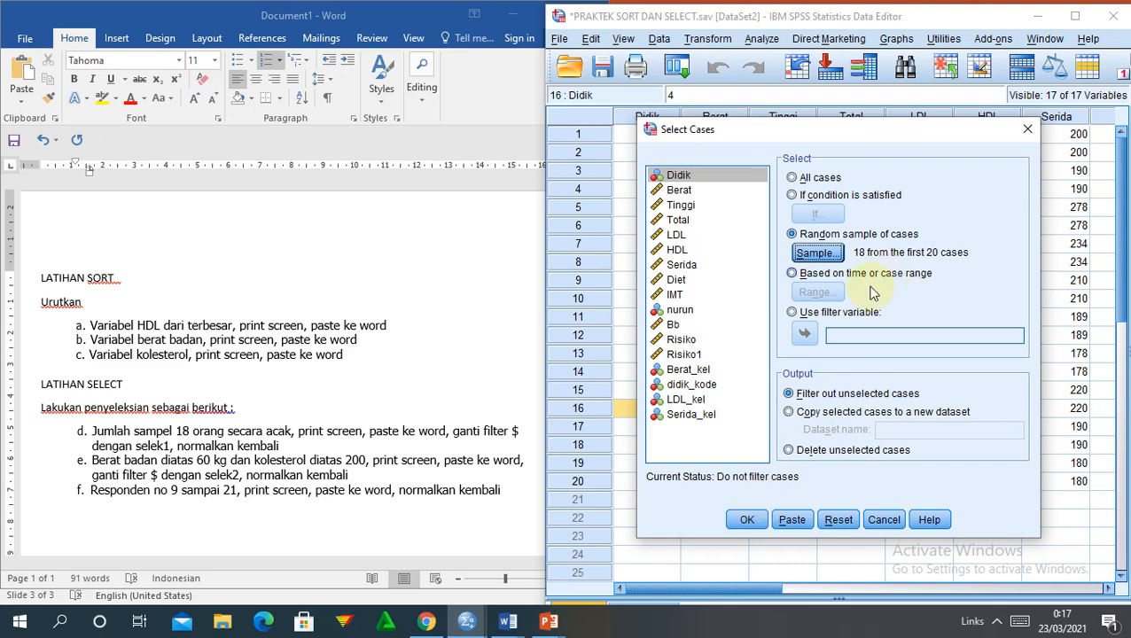
left_click(747, 521)
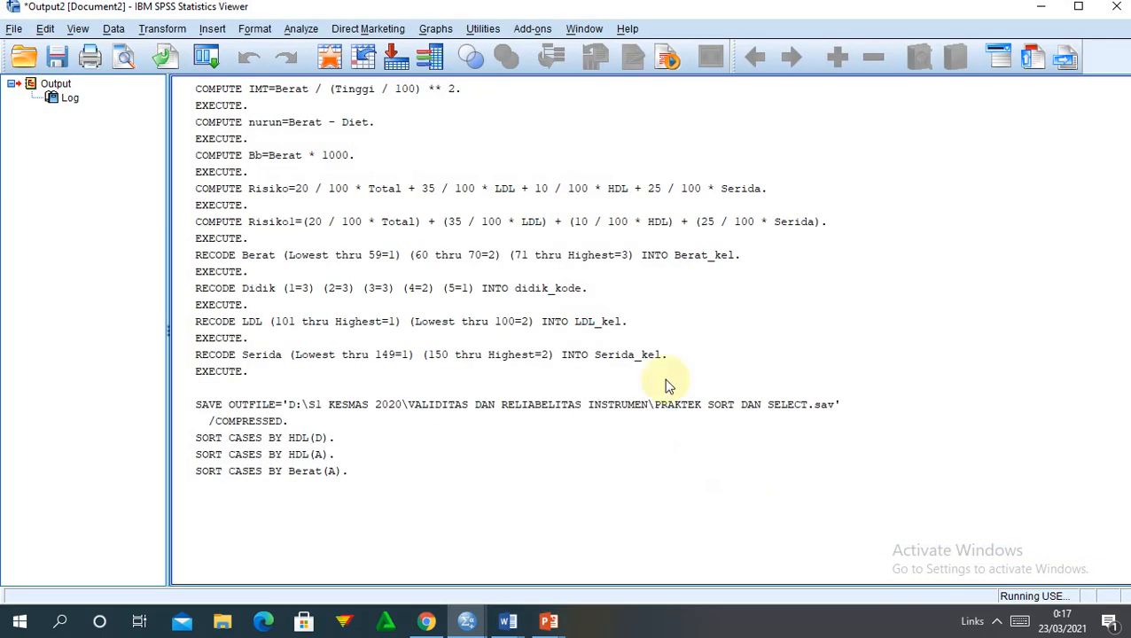
left_click(1039, 9)
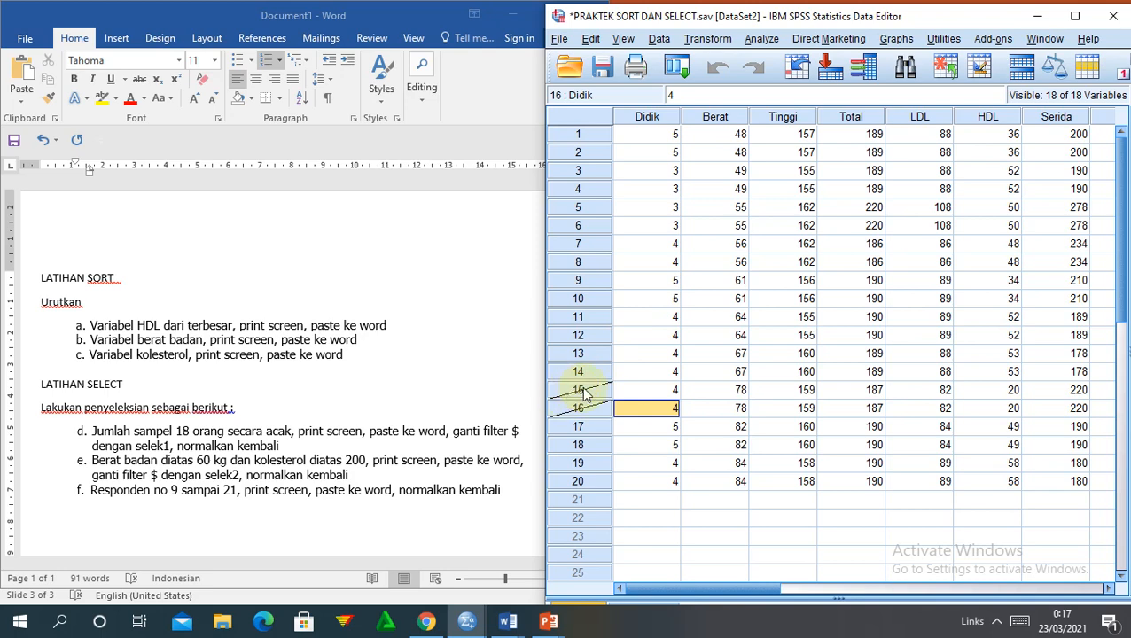
- Examine the filter_$ column at the end of the data sheet, checking its values for the crossed-out cases
left_click(618, 390)
key("Right")
key("Right")
key("Right")
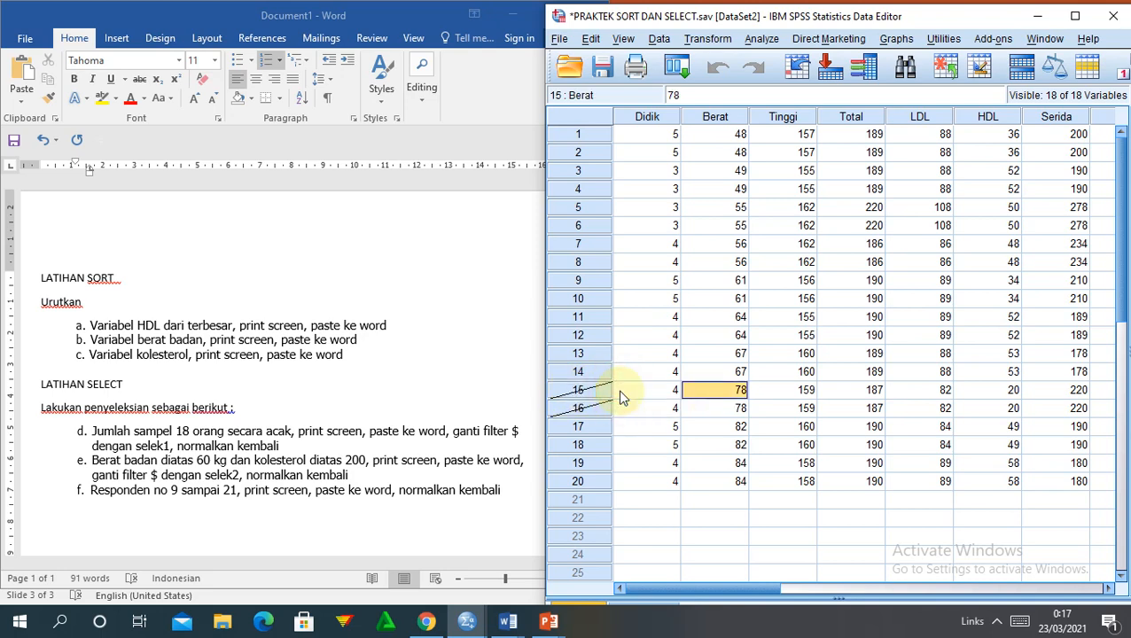
key("Right")
key("Right")
key("Right")
key("Right")
key("Right")
key("Right")
key("Right")
key("Right")
key("Right")
key("Right")
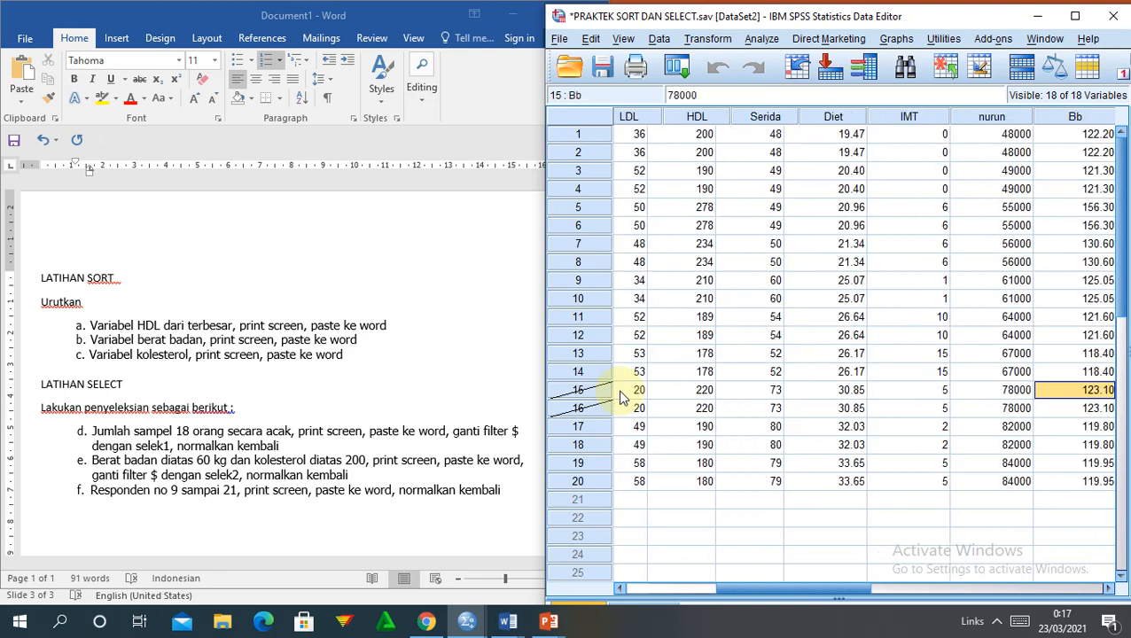
key("Right")
key("Right")
key("Right")
key("Right")
key("Right")
key("Right")
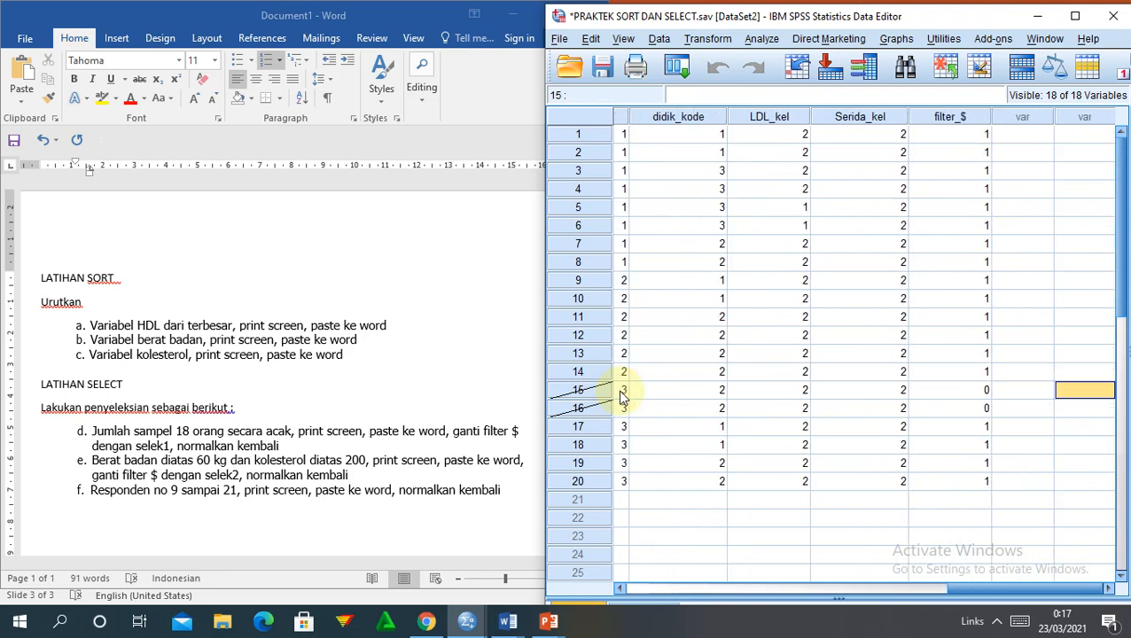
left_click(931, 117)
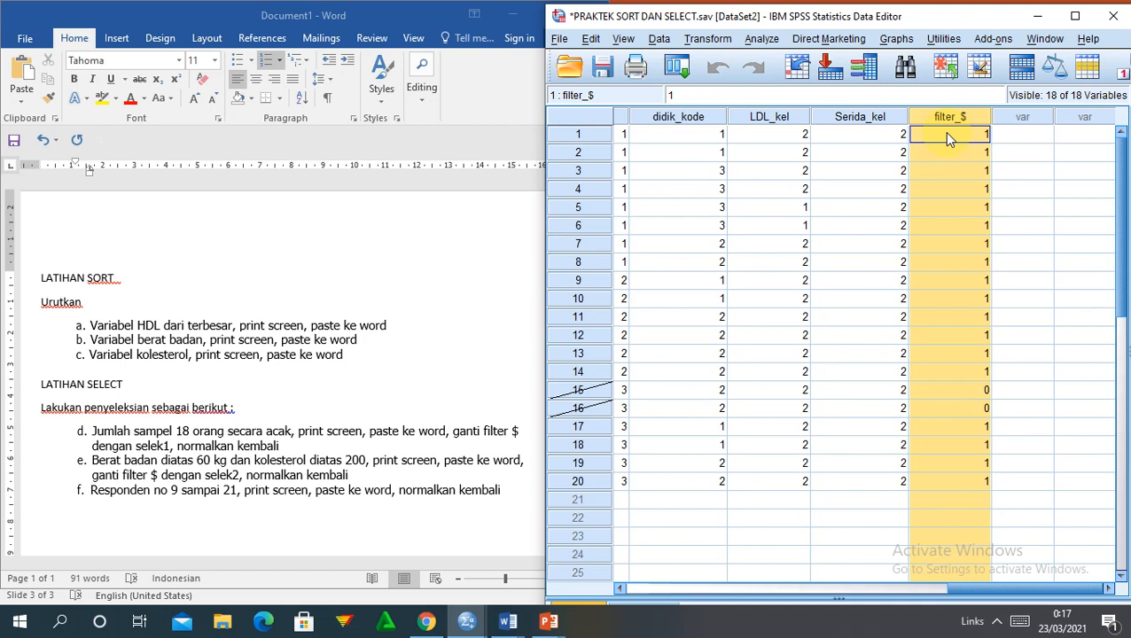
left_click(945, 391)
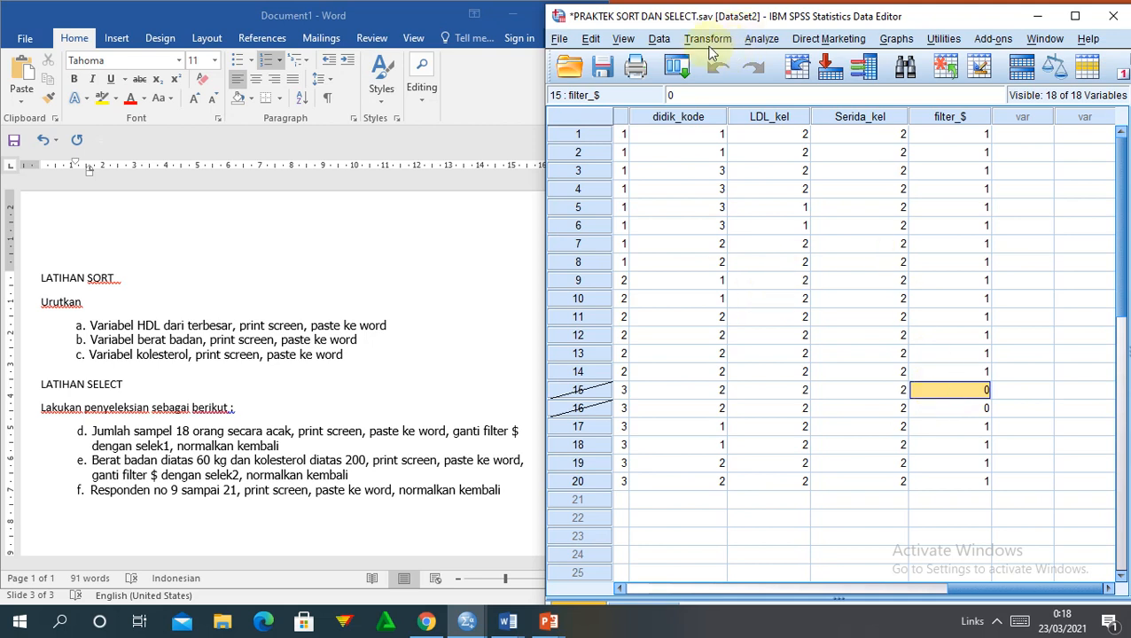
- Reset the case selection to all cases and apply it to turn off the random-sample filter
left_click(661, 43)
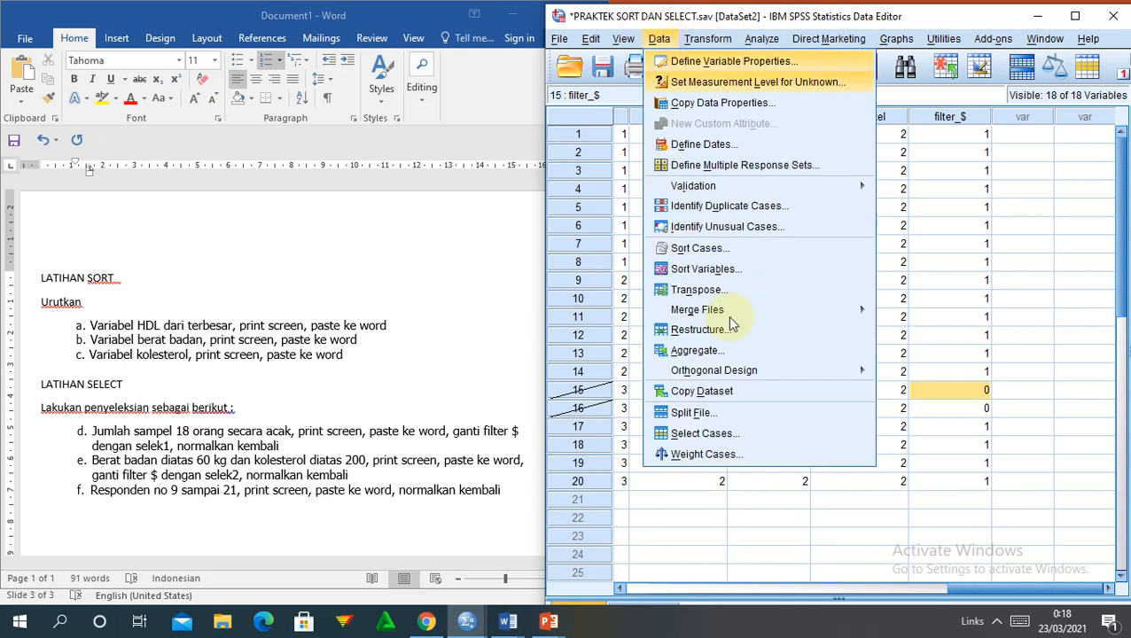
left_click(702, 433)
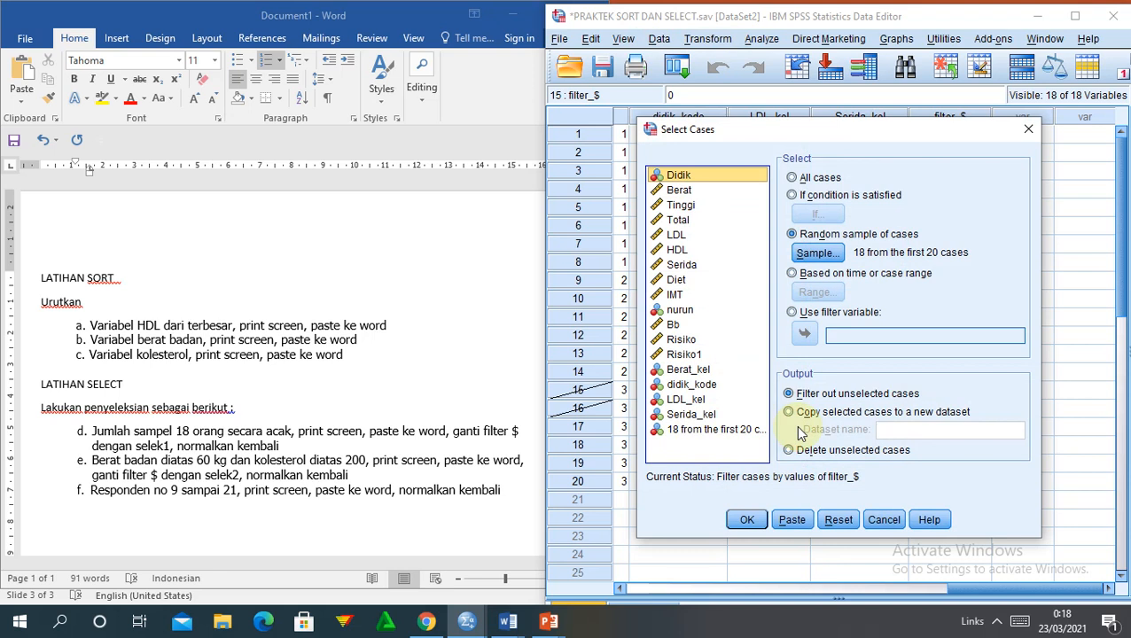
left_click(838, 521)
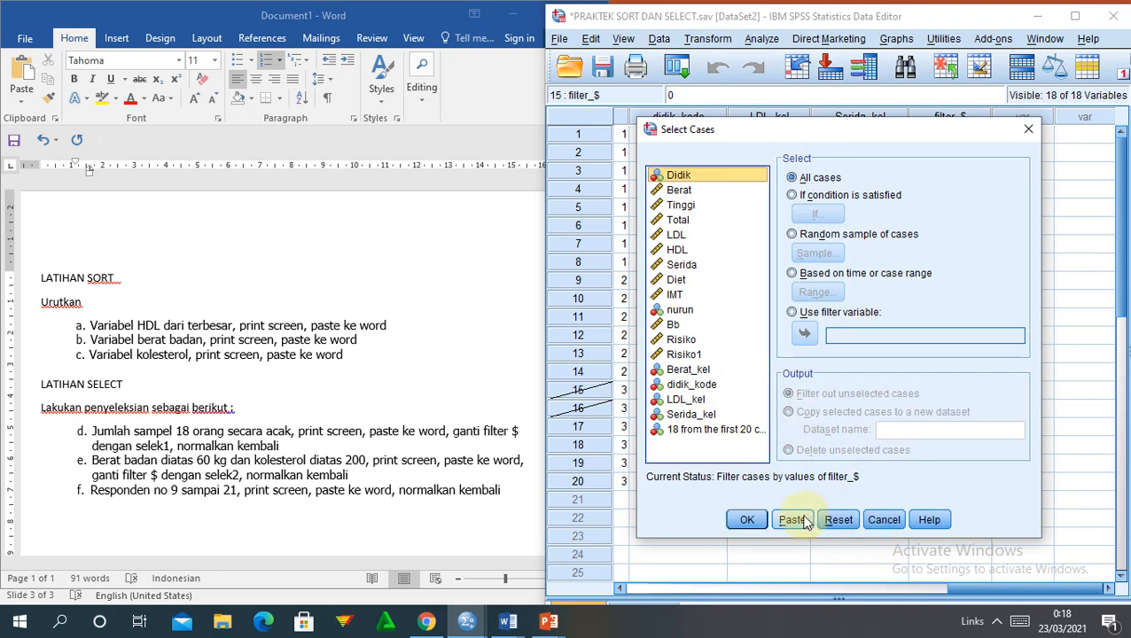
left_click(749, 521)
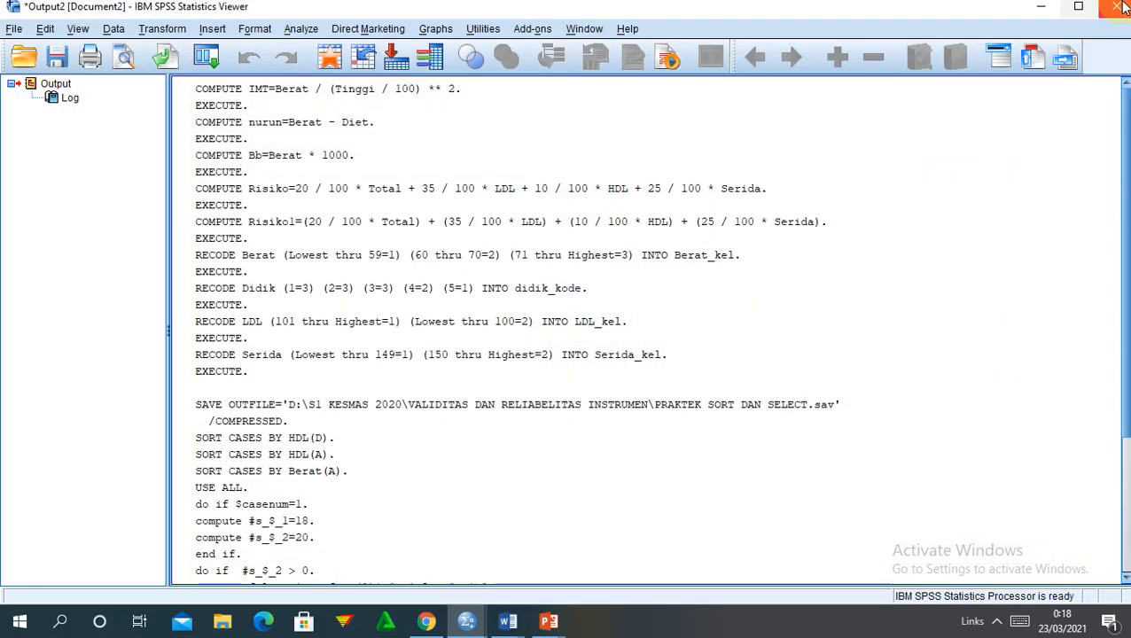
left_click(1044, 10)
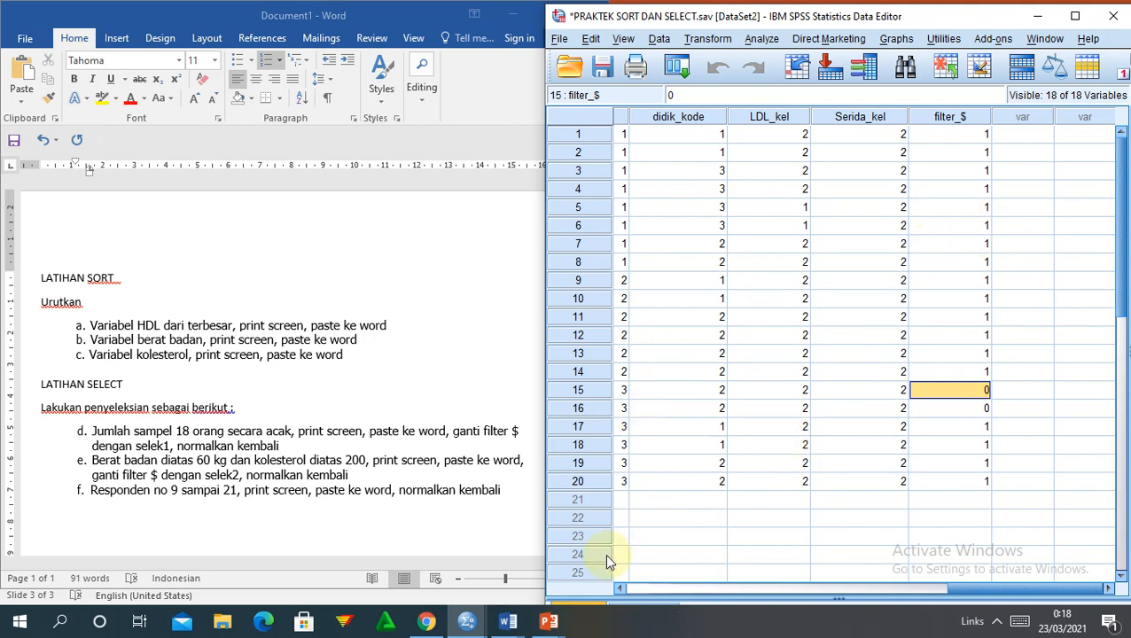
- Rename the filter_$ variable to Selek1 in the variable definitions and return to the data beside the Word document
left_click(1074, 17)
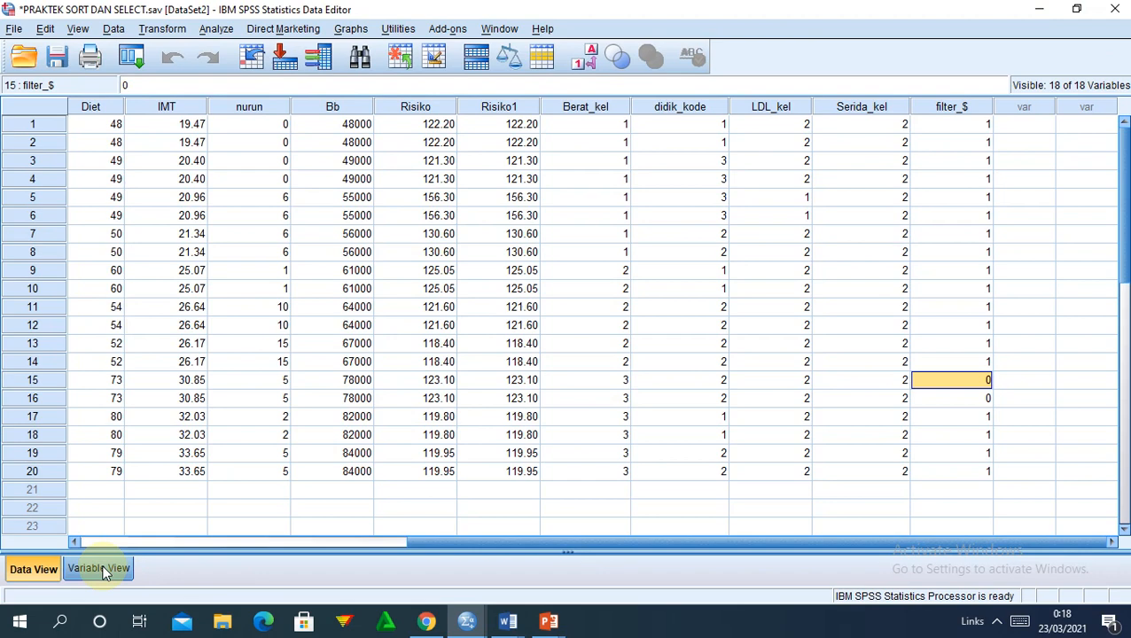
left_click(101, 569)
type("Selek")
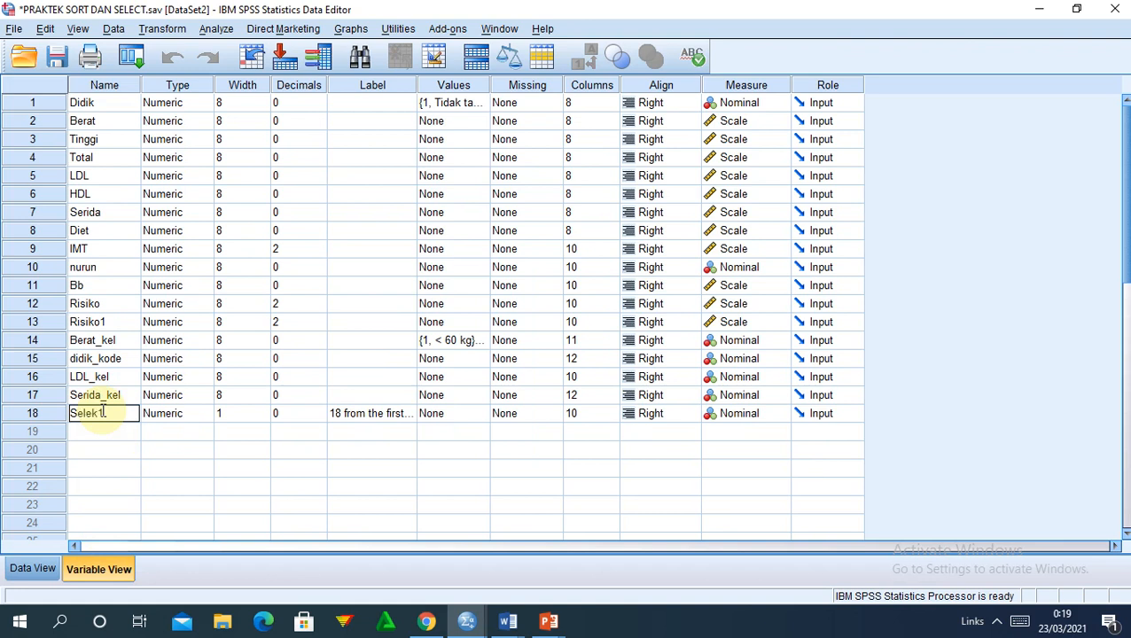
type("1")
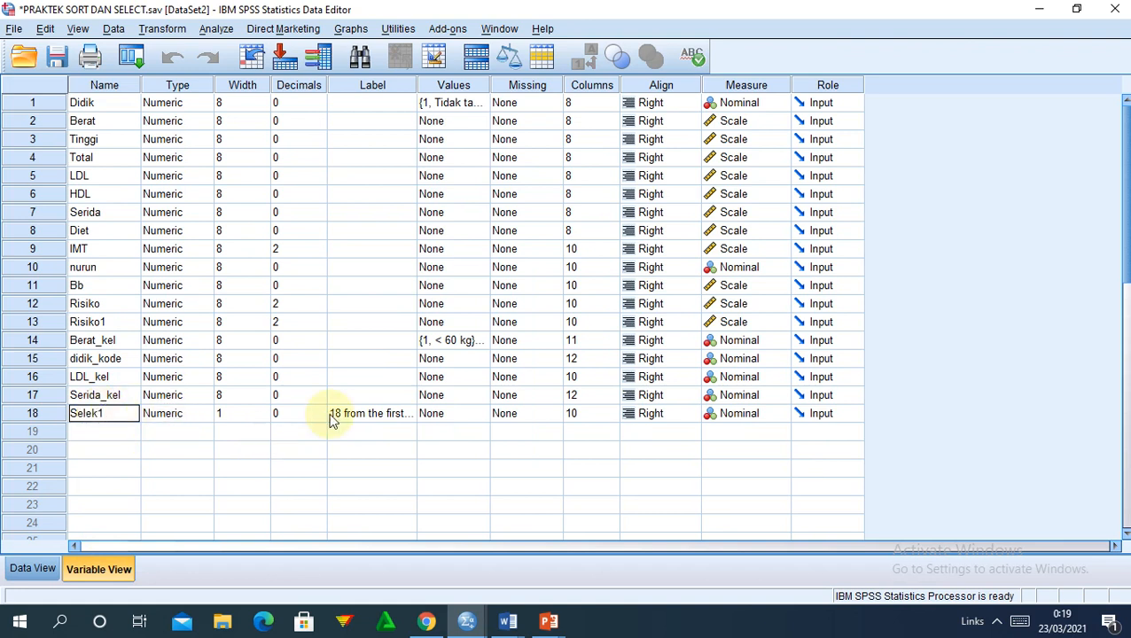
left_click(153, 487)
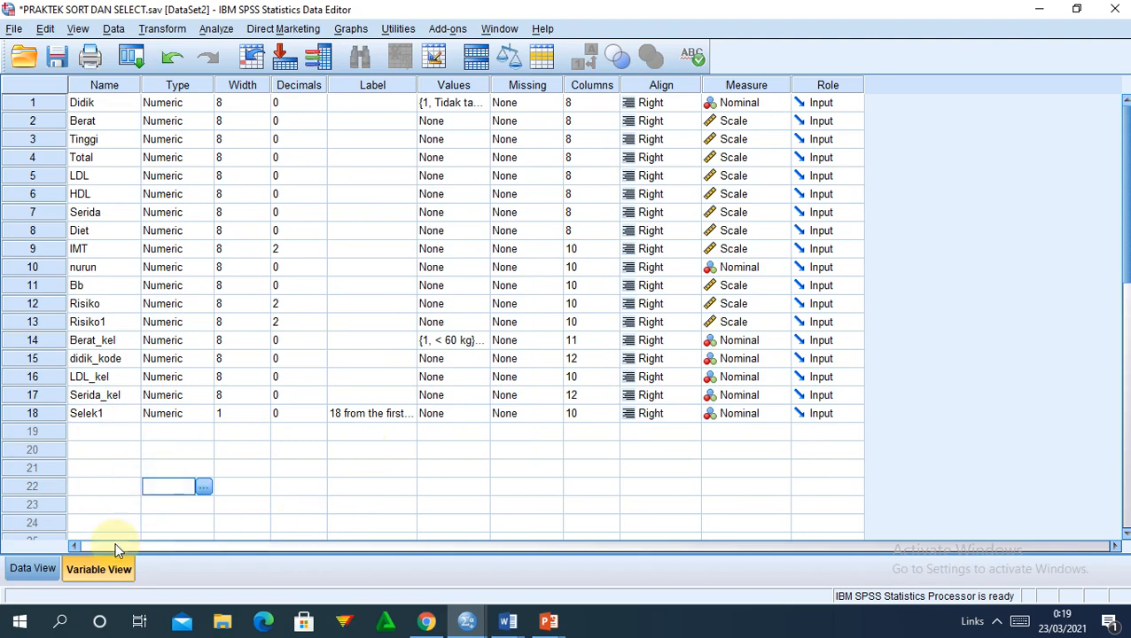
left_click(27, 571)
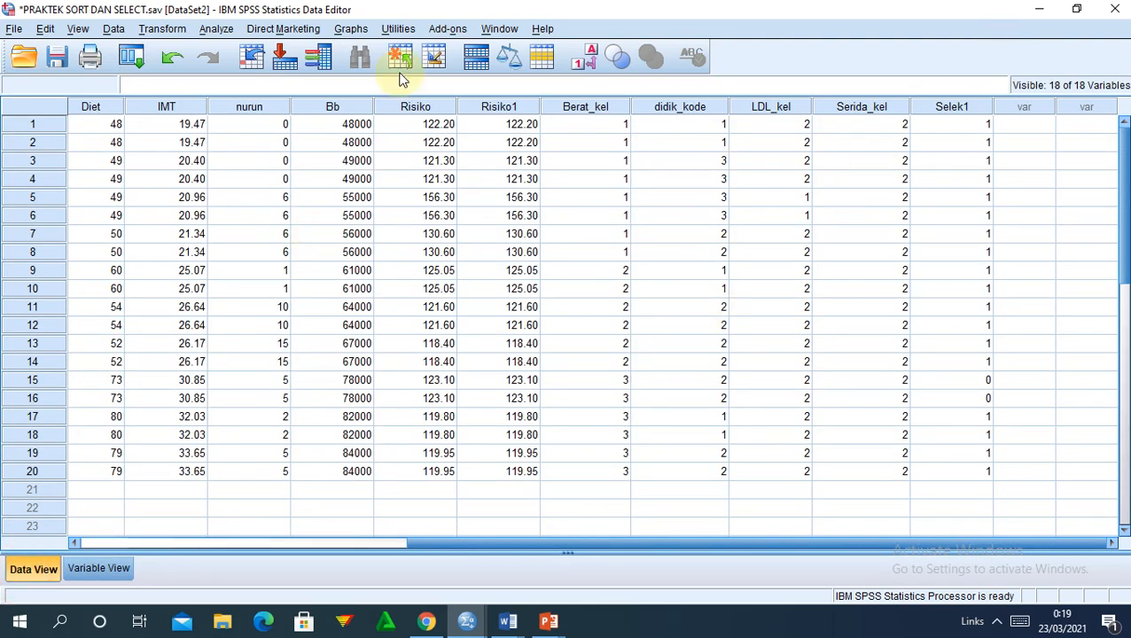
double_click(966, 9)
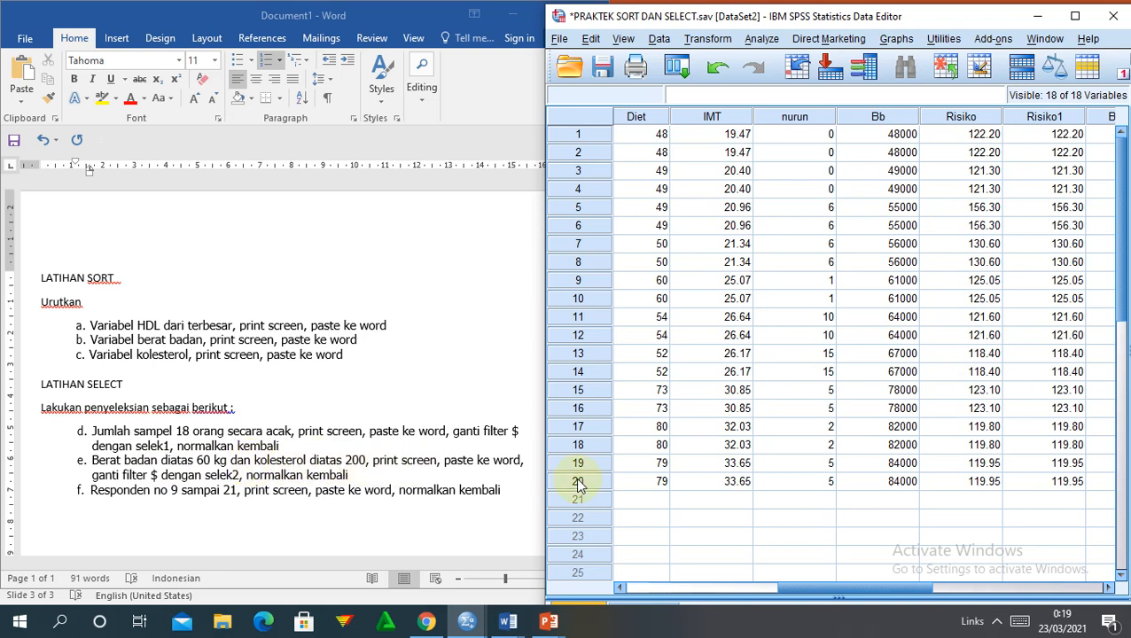
left_click(996, 620)
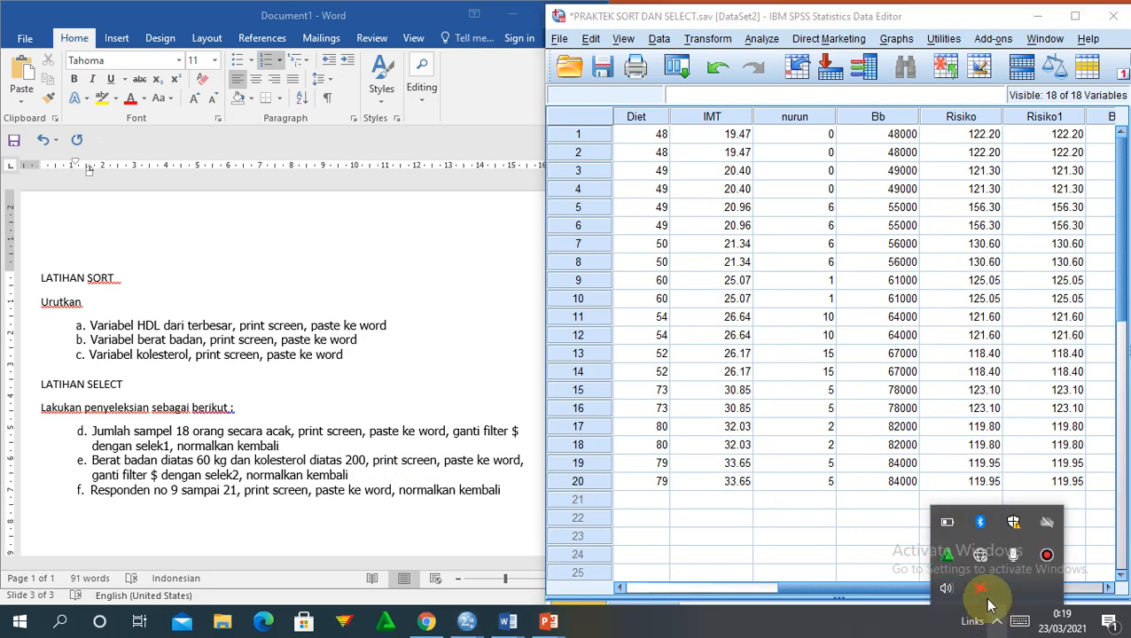
left_click(1046, 559)
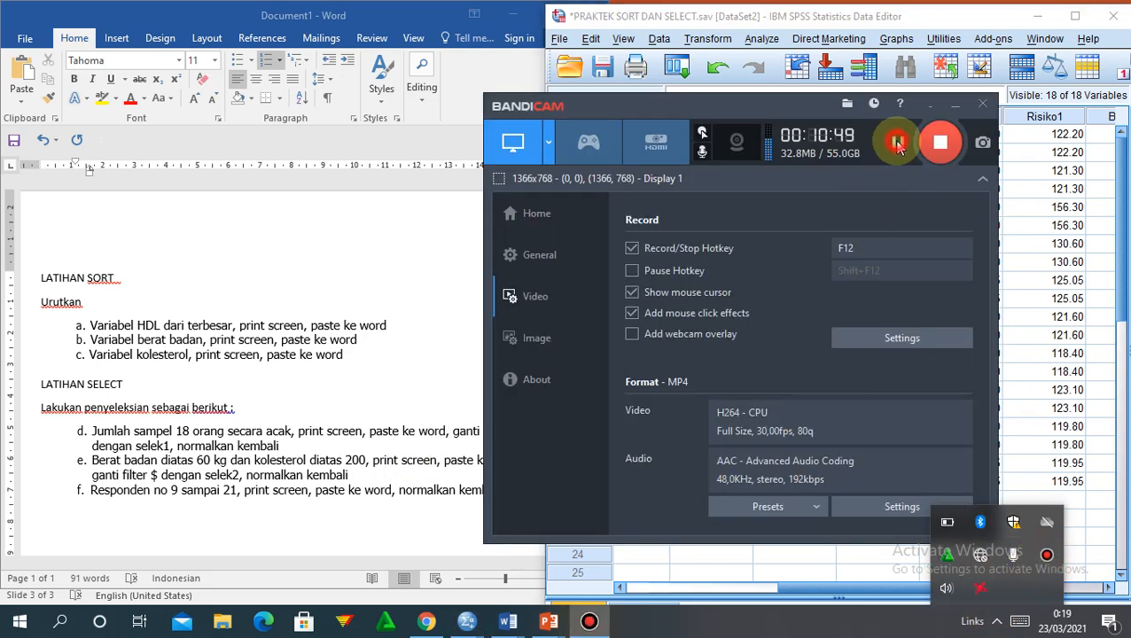
left_click(928, 109)
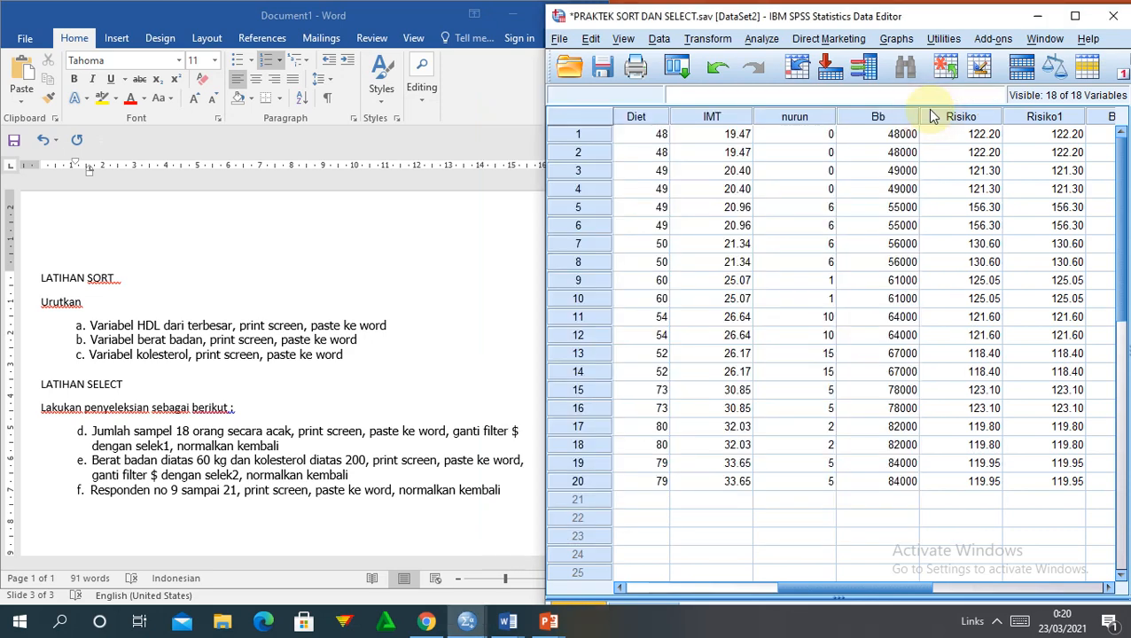
left_click(550, 621)
left_click(682, 548)
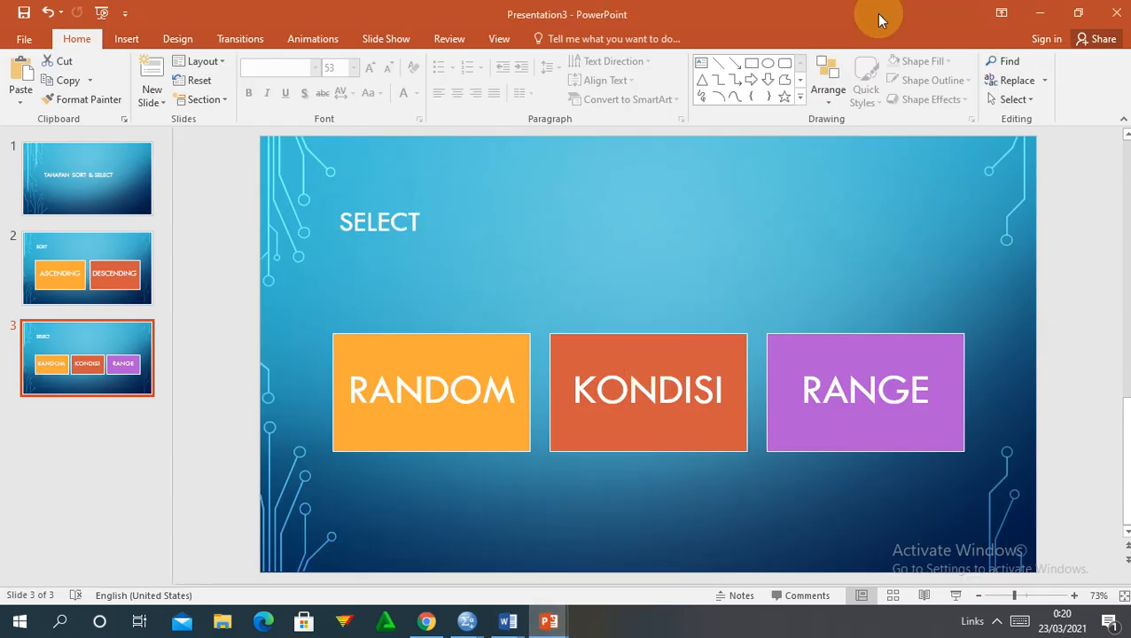
left_click(1040, 13)
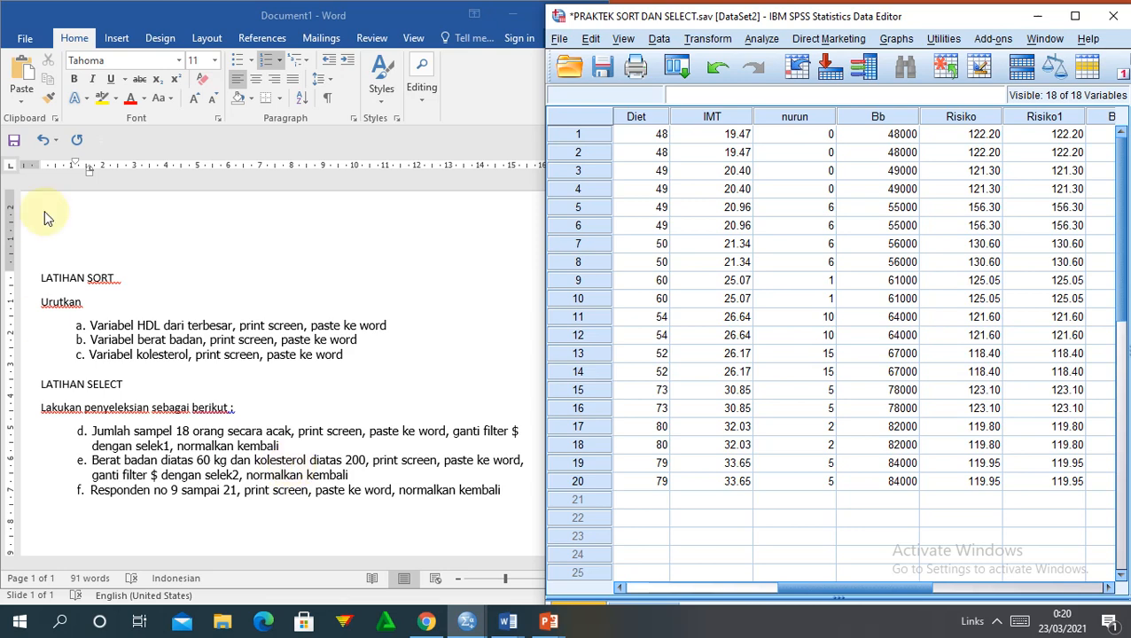
- Set the case selection to a condition and start its expression with Berat > 60
left_click(658, 40)
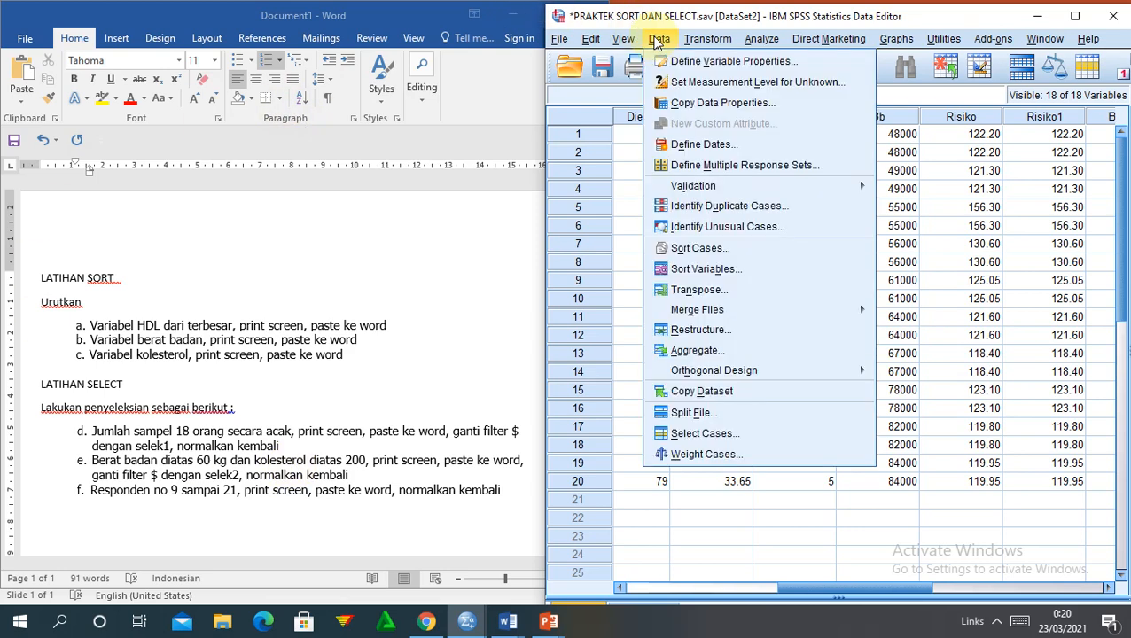
left_click(706, 434)
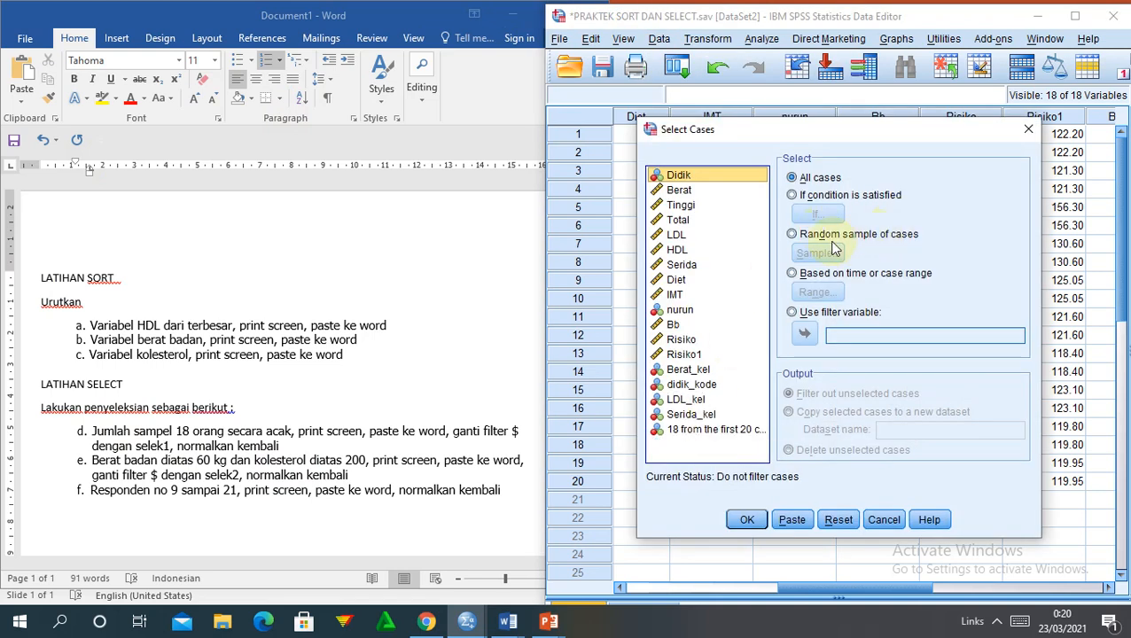
left_click(795, 199)
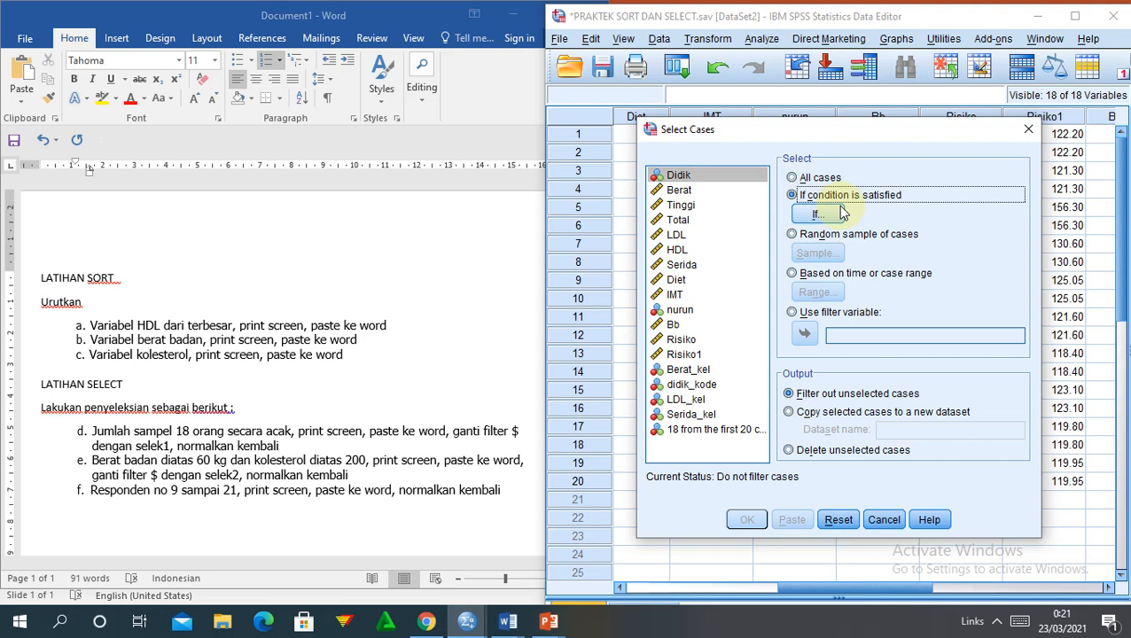
left_click(817, 215)
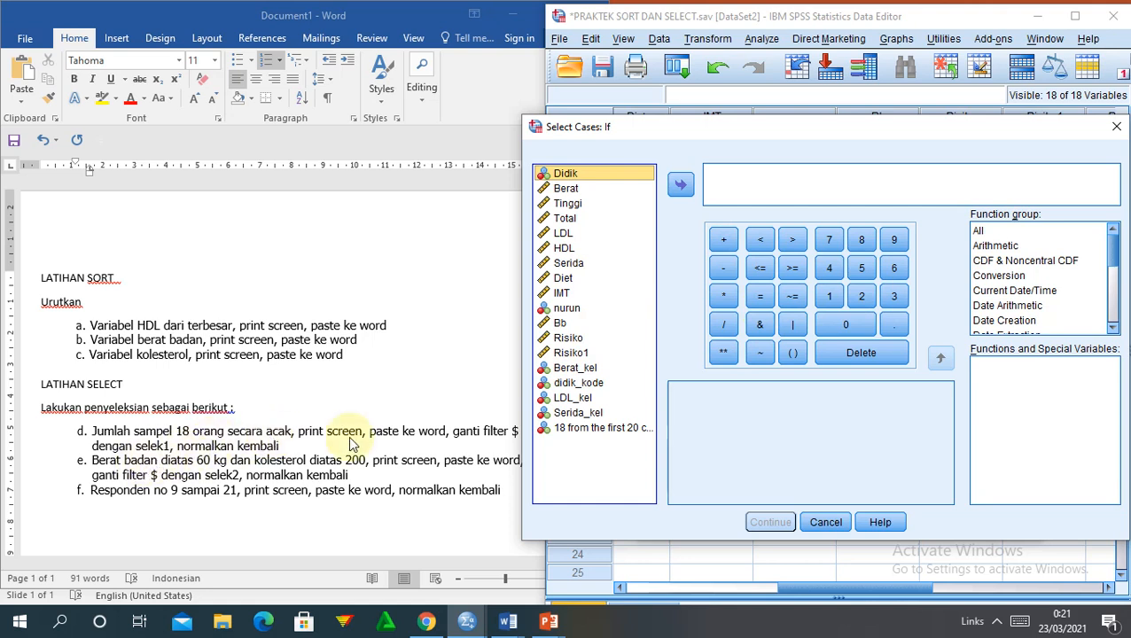
double_click(565, 189)
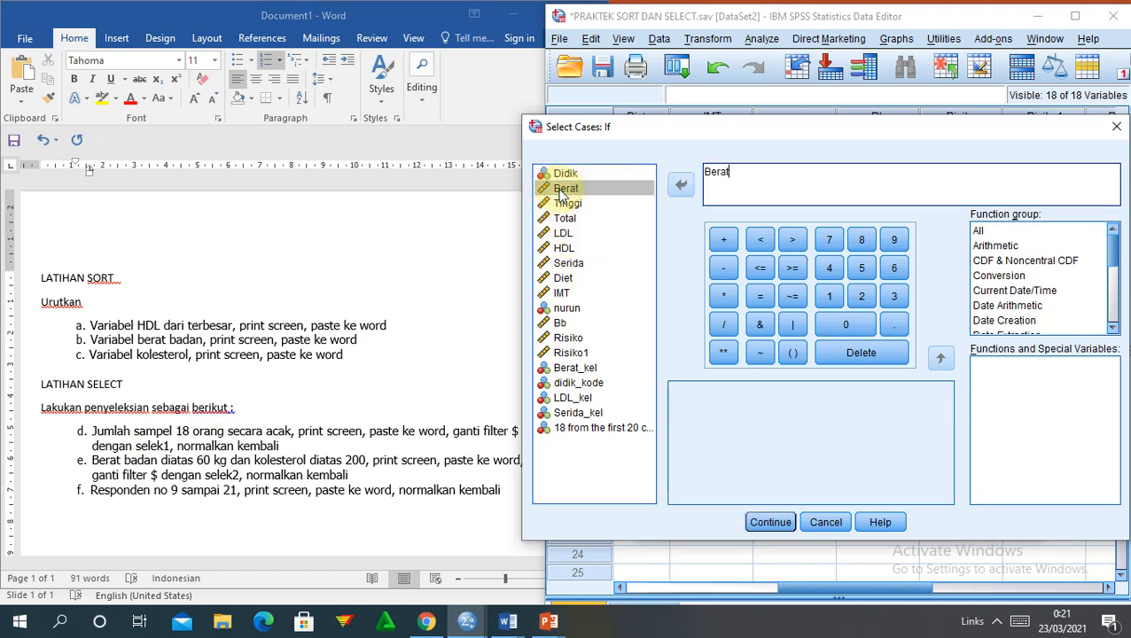
left_click(792, 242)
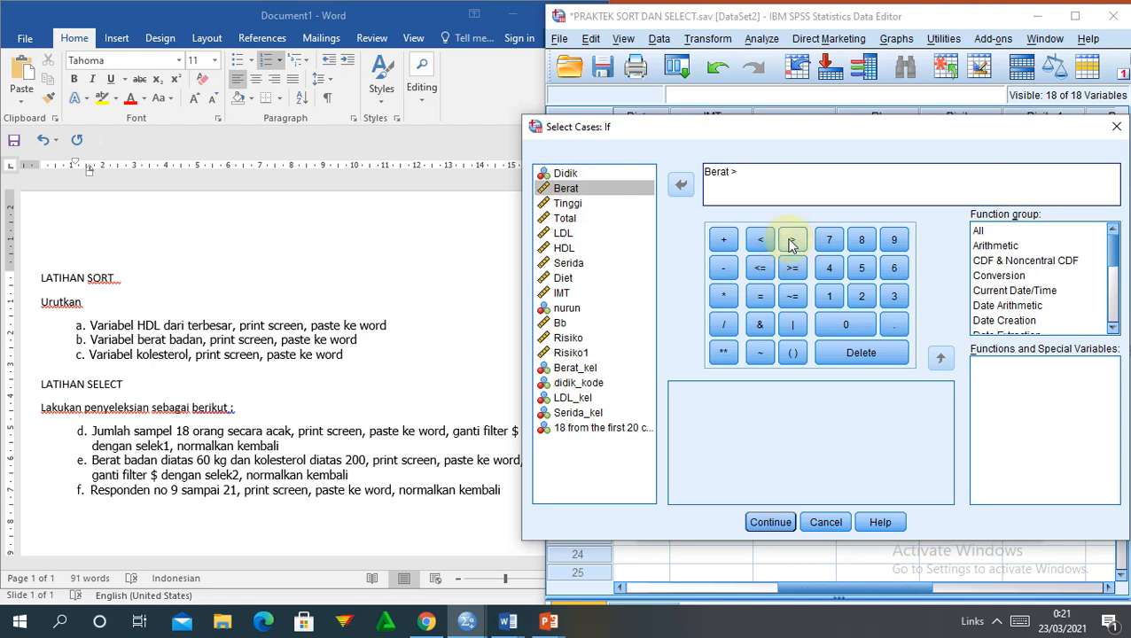
left_click(894, 268)
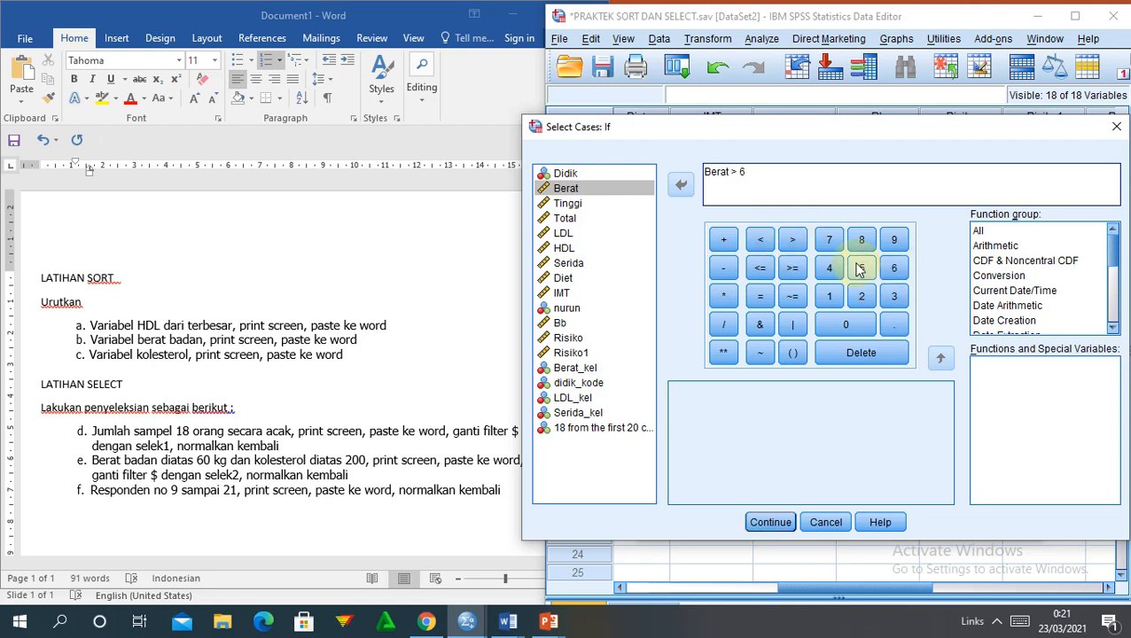
left_click(845, 325)
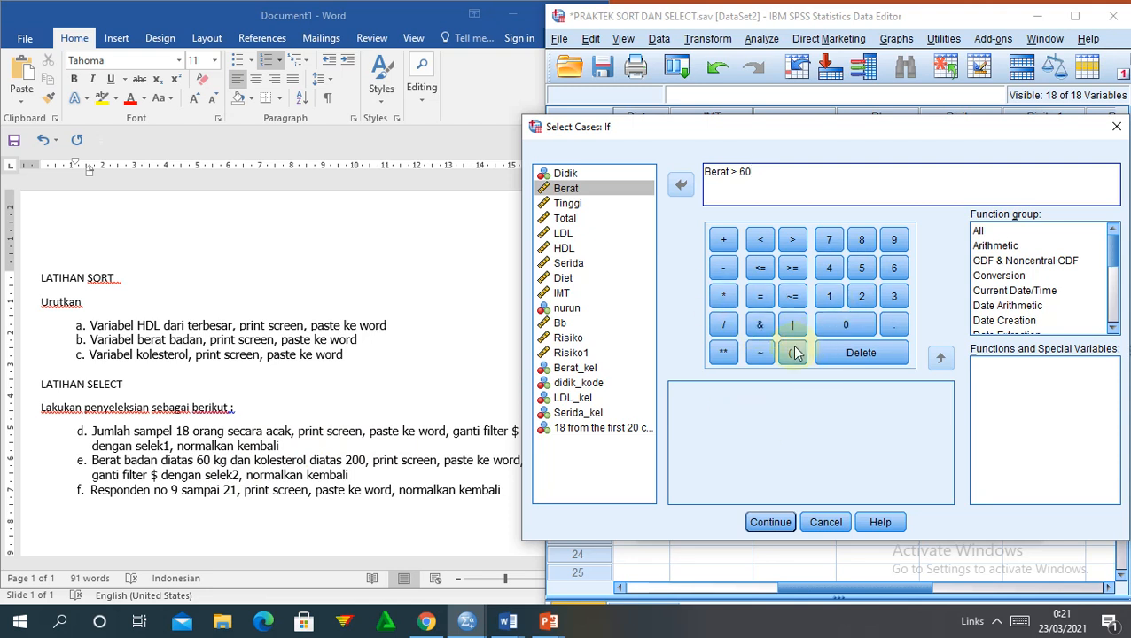
- Extend the selection condition with & Total > 200 and apply it, filtering out unselected cases
left_click(760, 326)
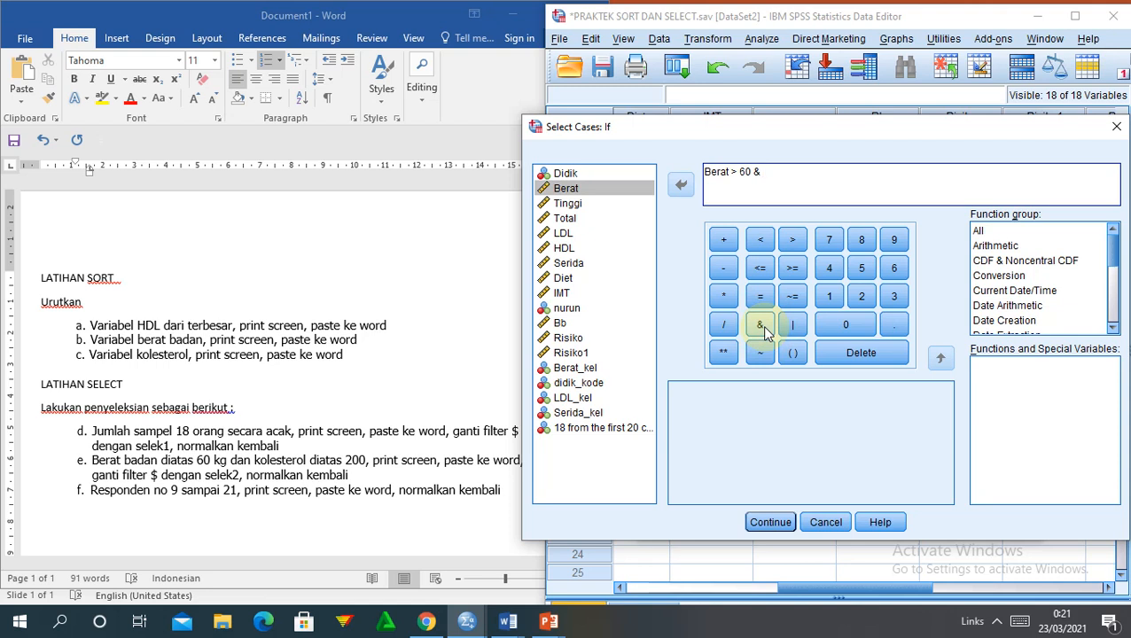
double_click(564, 220)
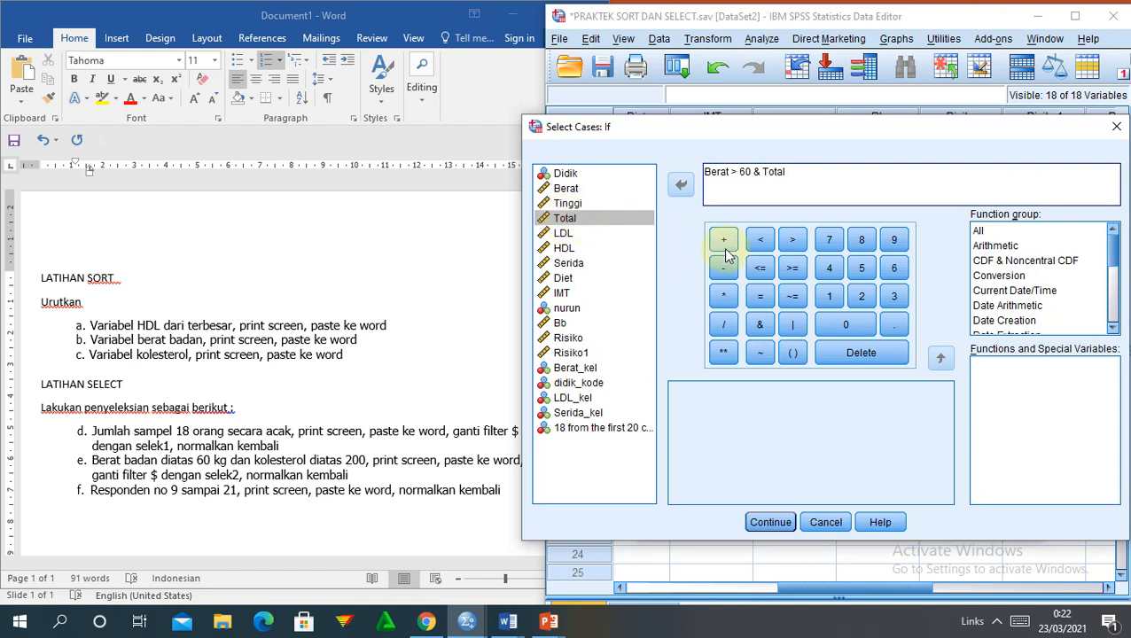
left_click(793, 241)
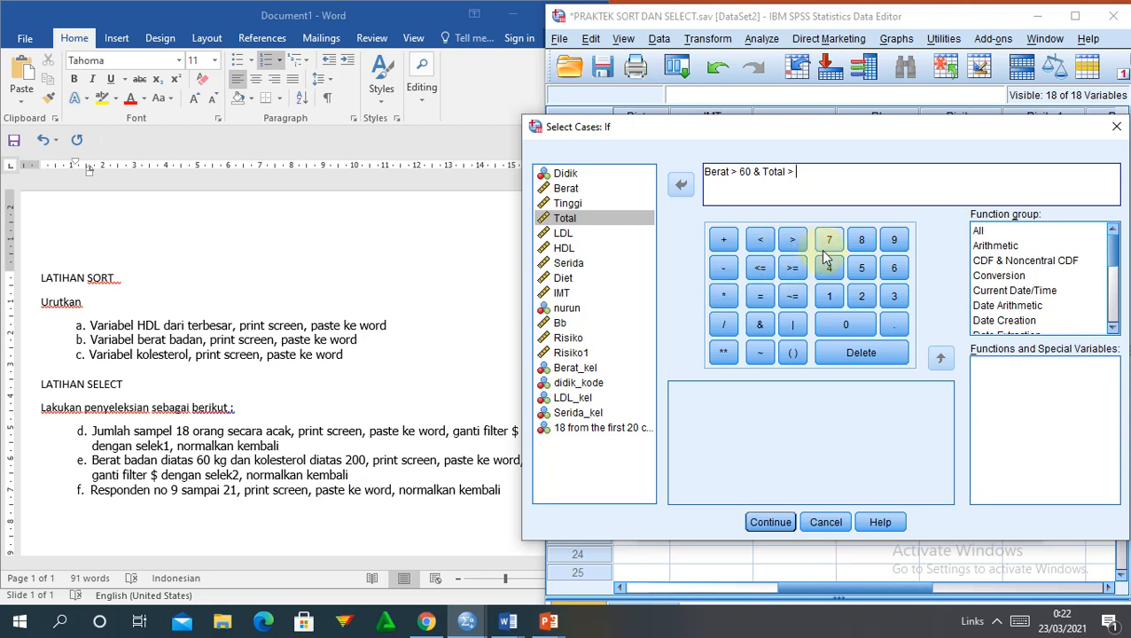
left_click(861, 298)
left_click(851, 325)
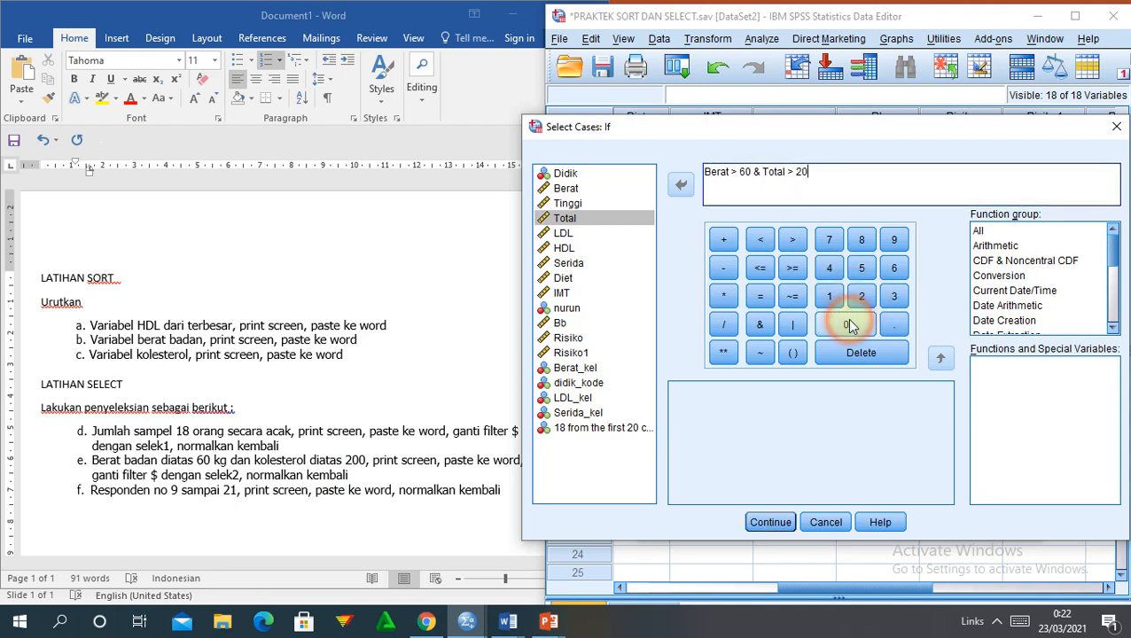
left_click(850, 325)
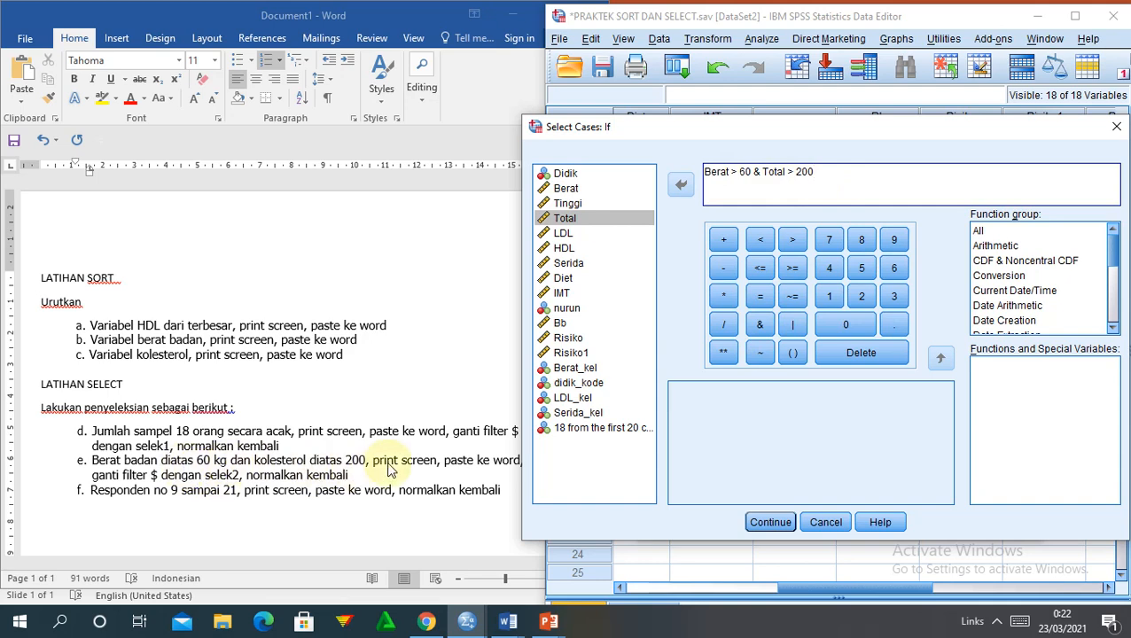
left_click(755, 525)
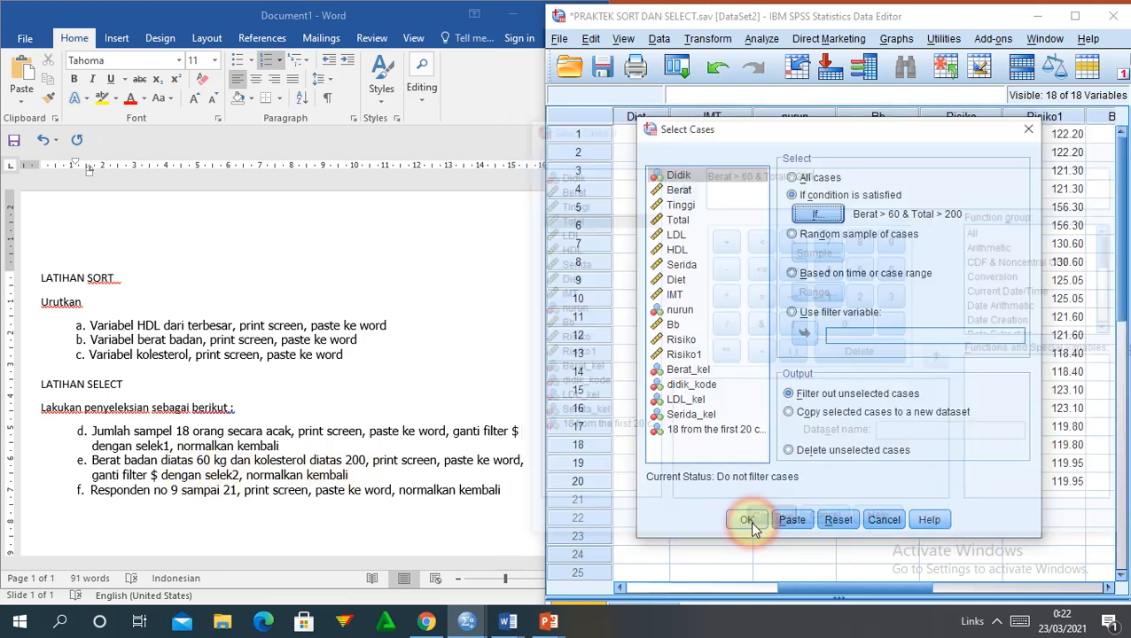
left_click(740, 522)
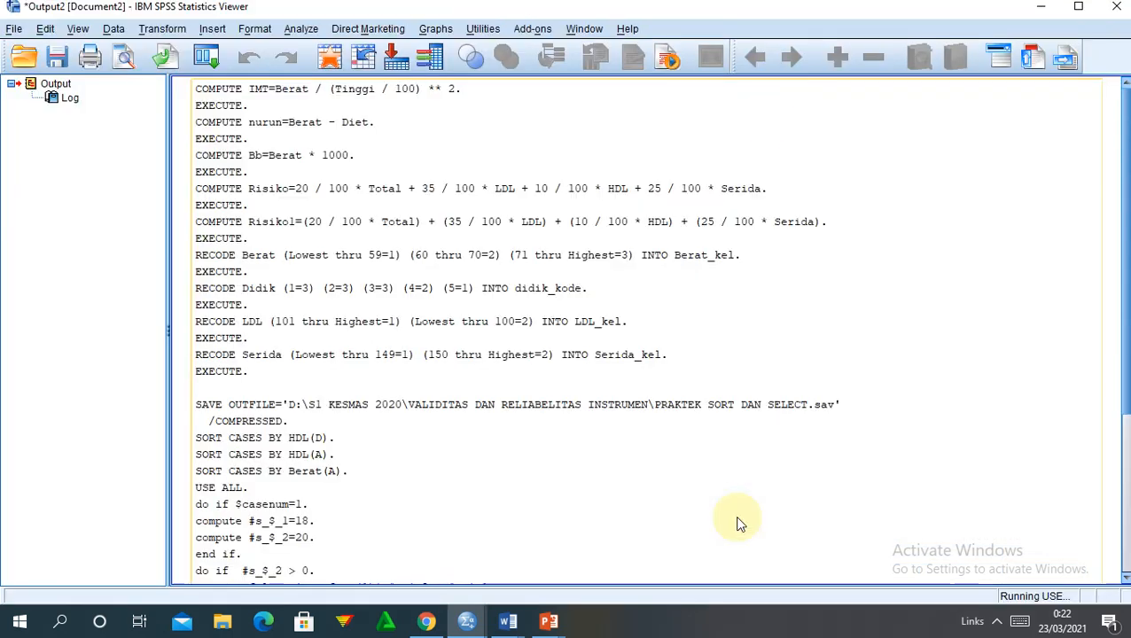
left_click(1036, 13)
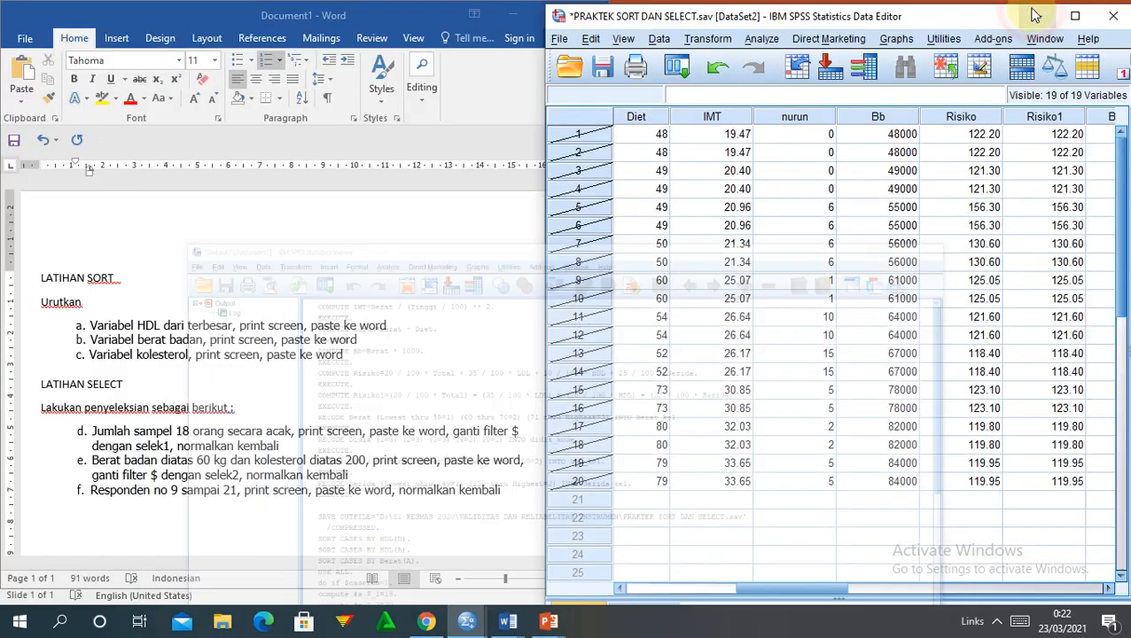
- Examine the filter_$ column at the end of the data sheet, checking its value for each of the 20 cases
left_click(947, 223)
key("Right")
key("Right")
key("Right")
key("Right")
key("Right")
key("Right")
key("Right")
key("Right")
key("Right")
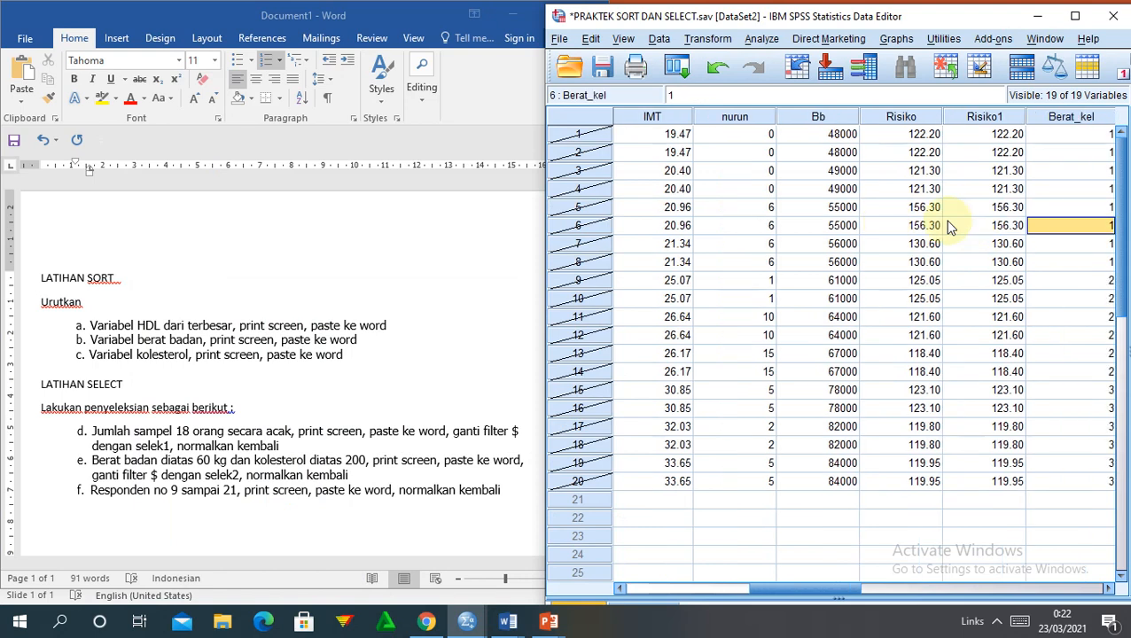
key("Right")
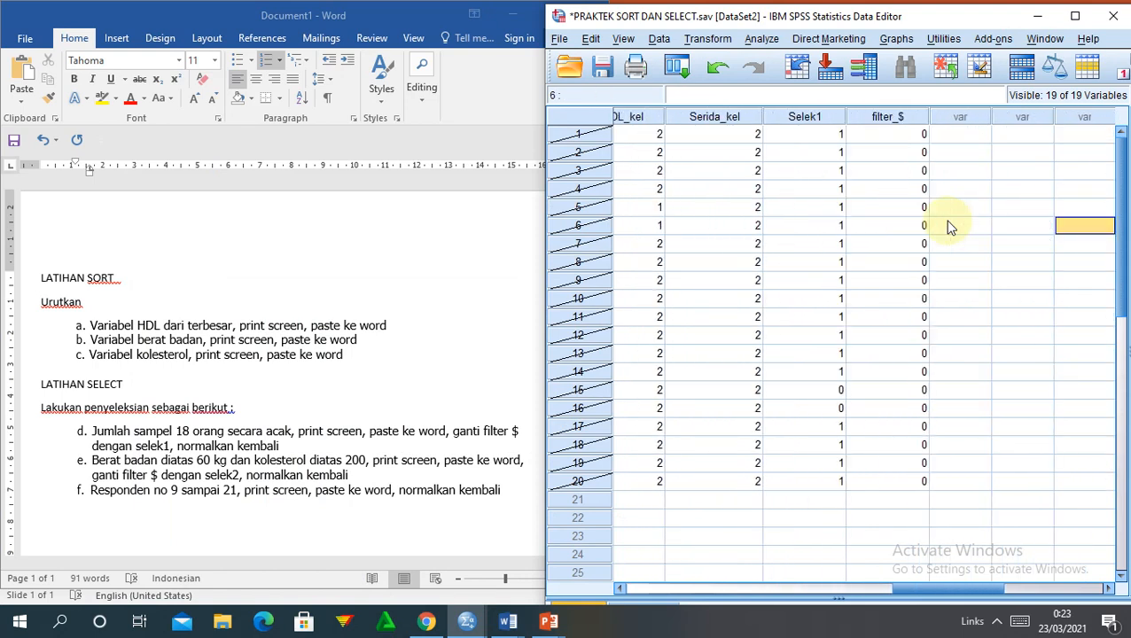
left_click(887, 134)
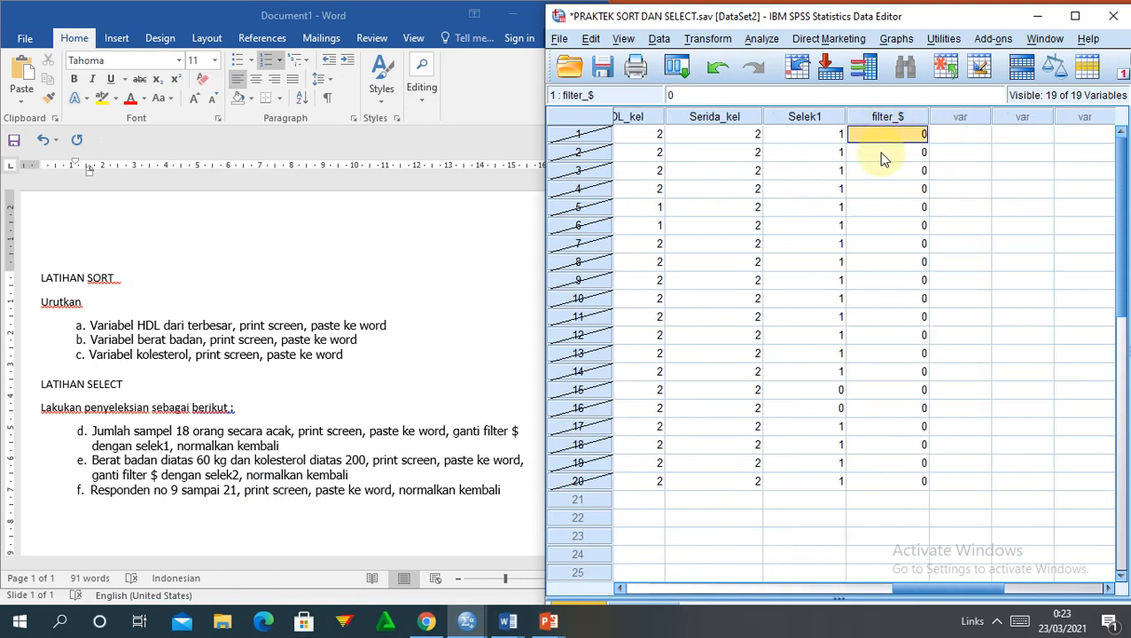
key("Down")
key("Down")
key("Down")
key("Down")
key("Down")
key("Down")
key("Down")
key("Down")
key("Down")
key("Down")
key("Down")
key("Down")
key("Down")
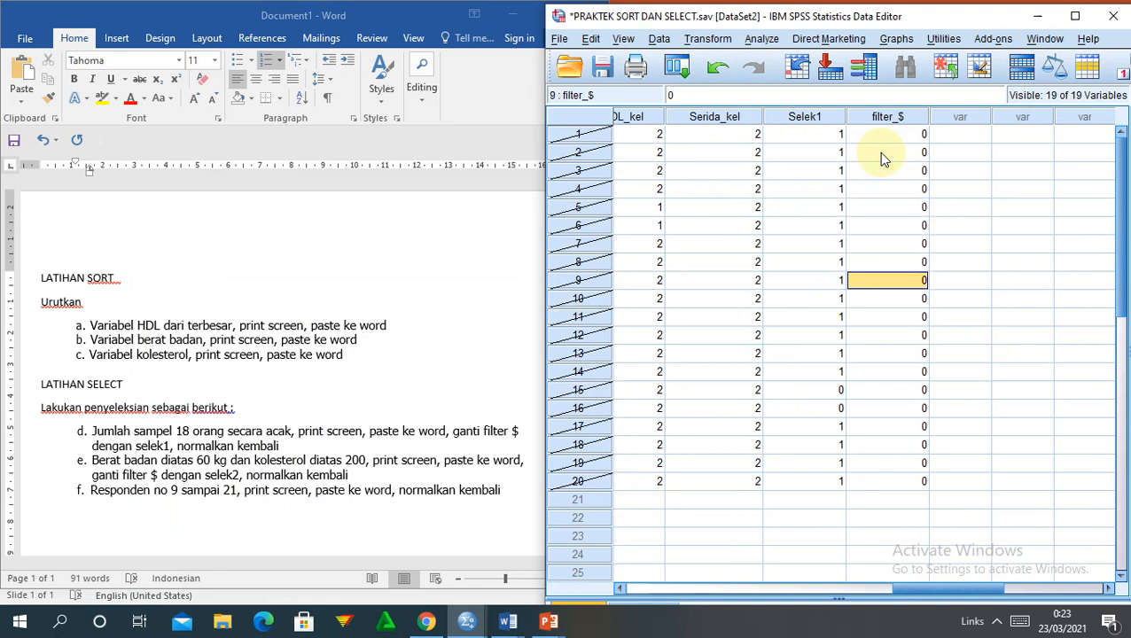
key("Down")
key("Down")
key("Down")
key("Down")
key("Down")
key("Down")
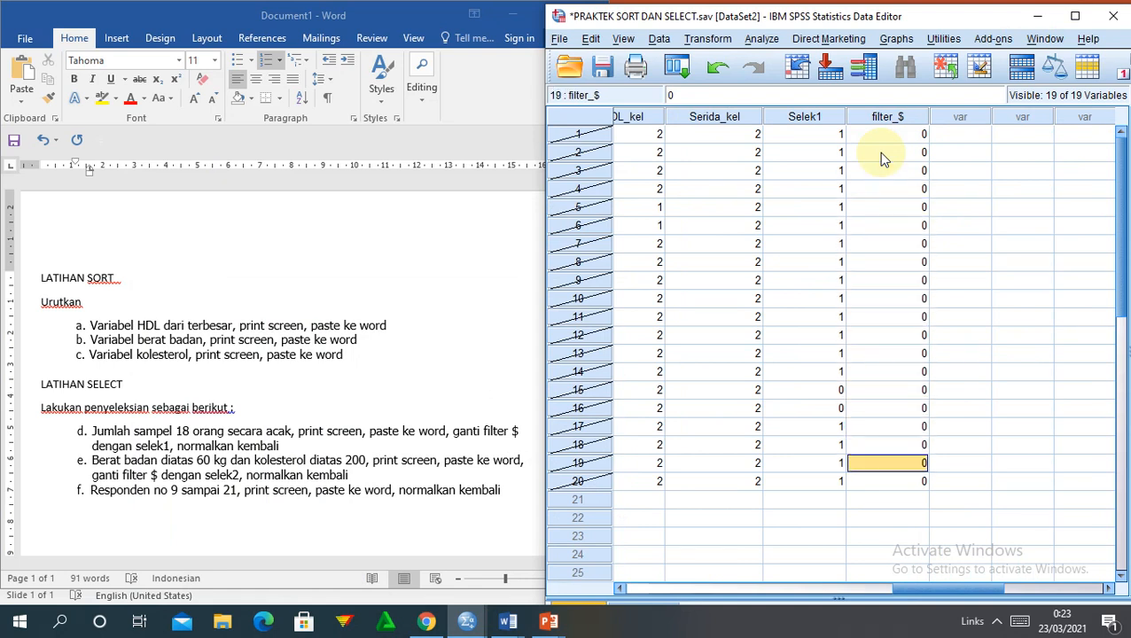
key("Down")
key("Up")
key("Up")
key("Up")
key("Up")
key("Up")
key("Up")
key("Up")
key("Up")
key("Up")
key("Up")
key("Up")
key("Up")
key("Up")
key("Up")
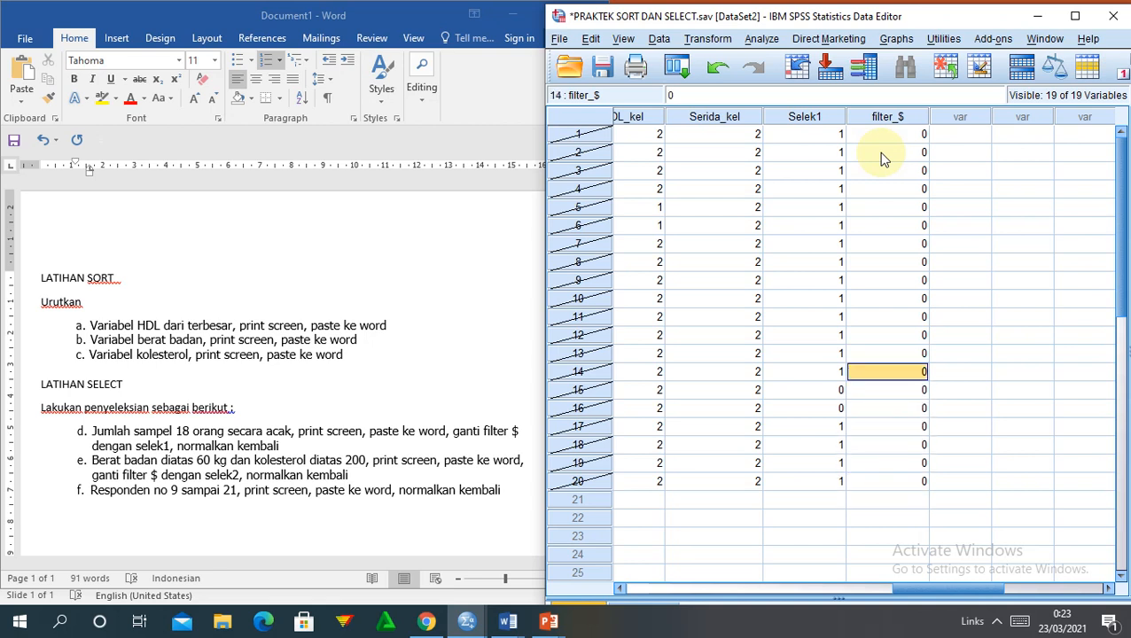
key("Up")
key("Up")
key("Up")
key("Up")
key("Up")
key("Up")
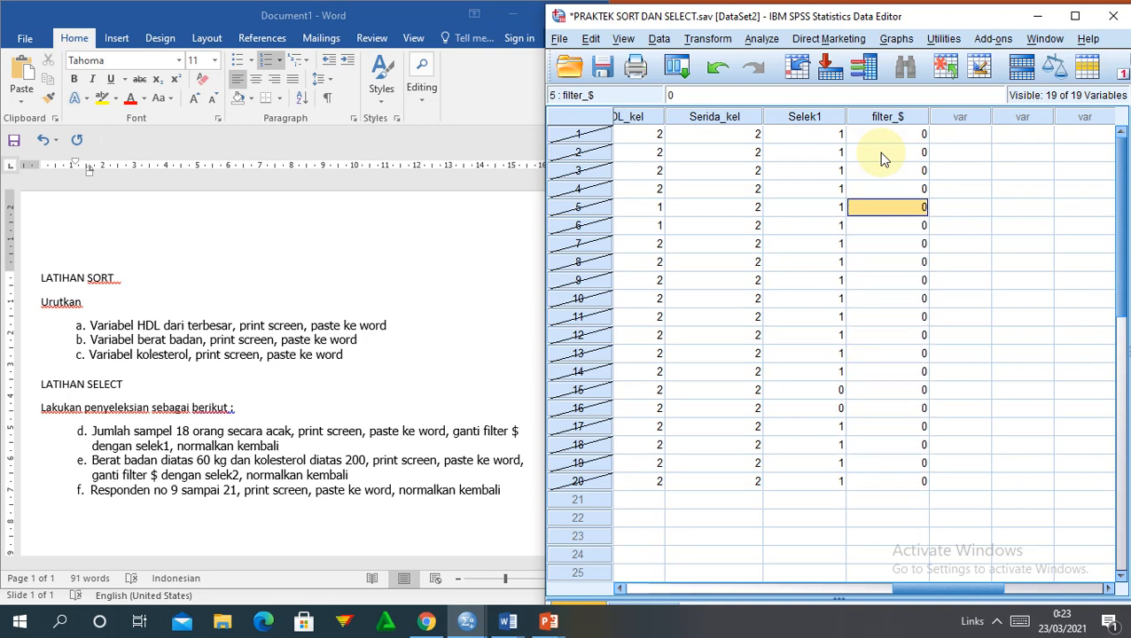
- Look back over the computed and recoded variable columns preceding filter_$ in the data sheet
key("Left")
key("Left")
key("Left")
key("Left")
key("Left")
key("Left")
key("Left")
key("Left")
key("Left")
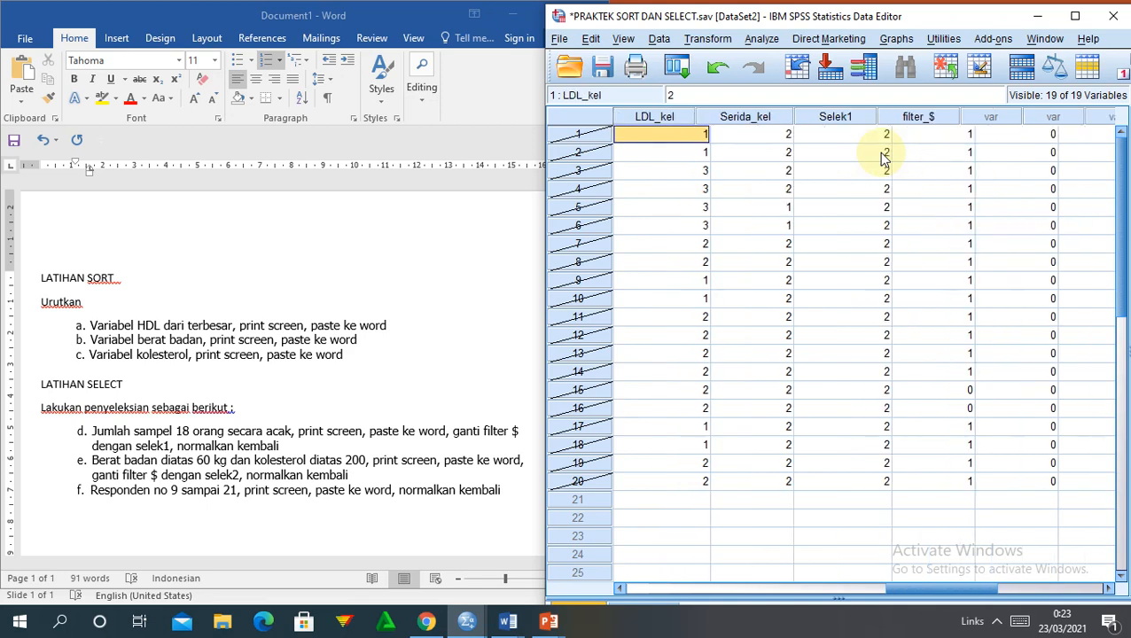
key("Right")
key("Right")
key("Right")
key("Right")
key("Right")
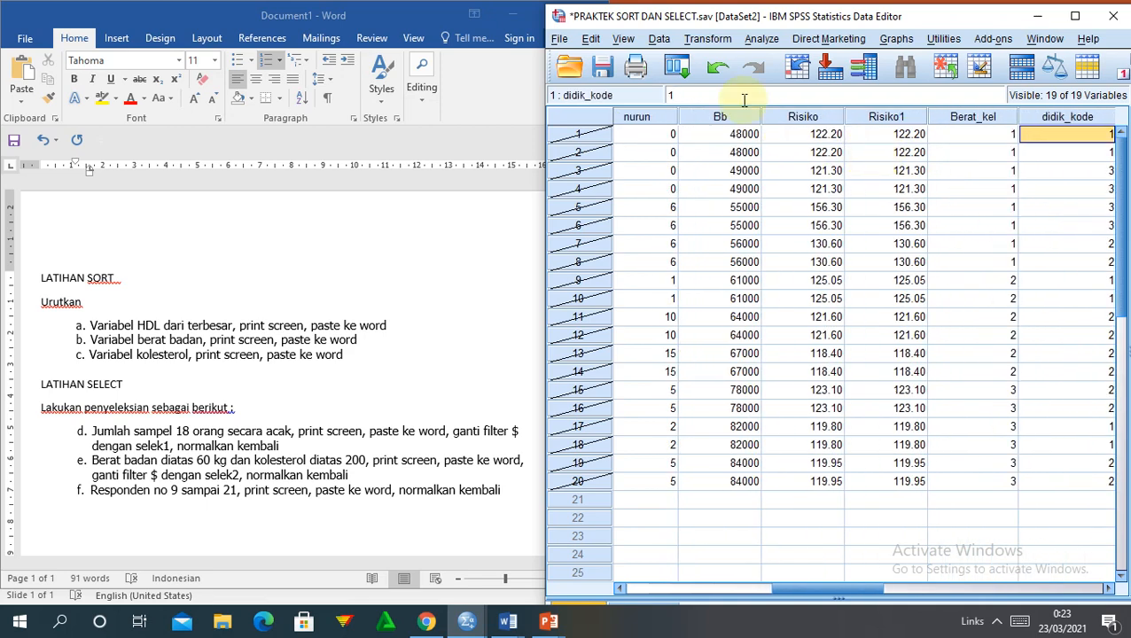
left_click(660, 40)
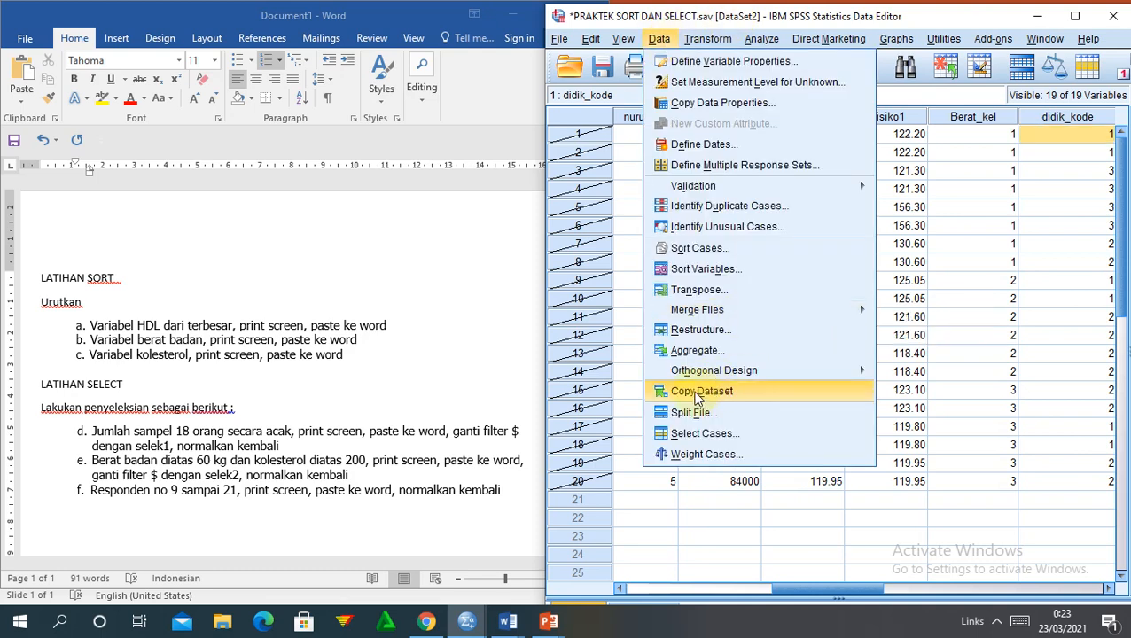
left_click(681, 434)
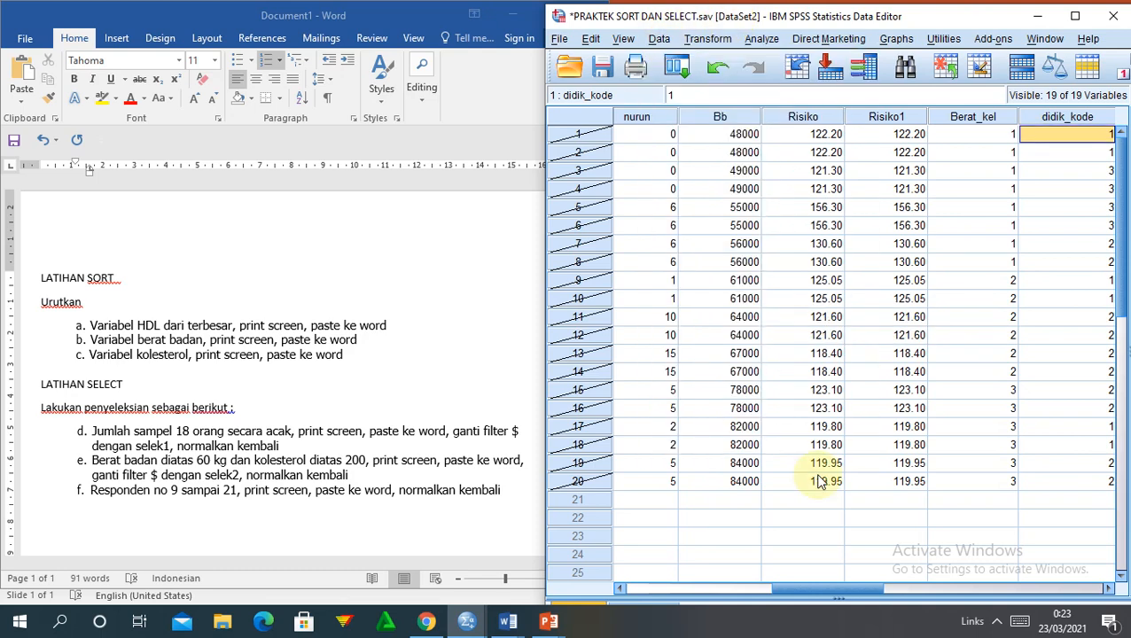
left_click(838, 521)
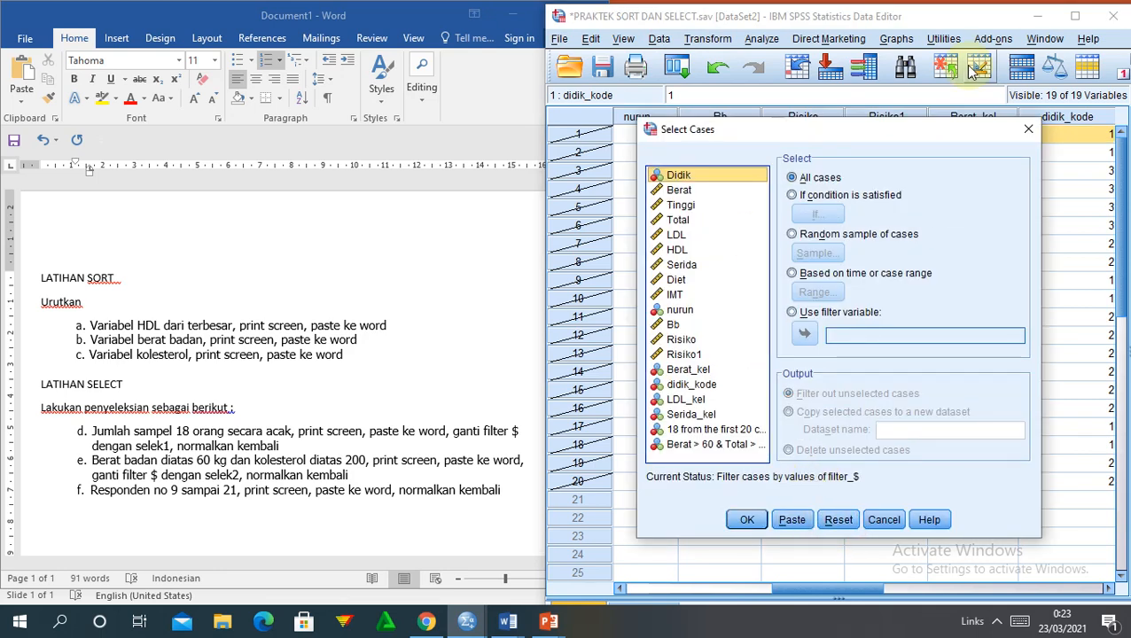
left_click(1027, 129)
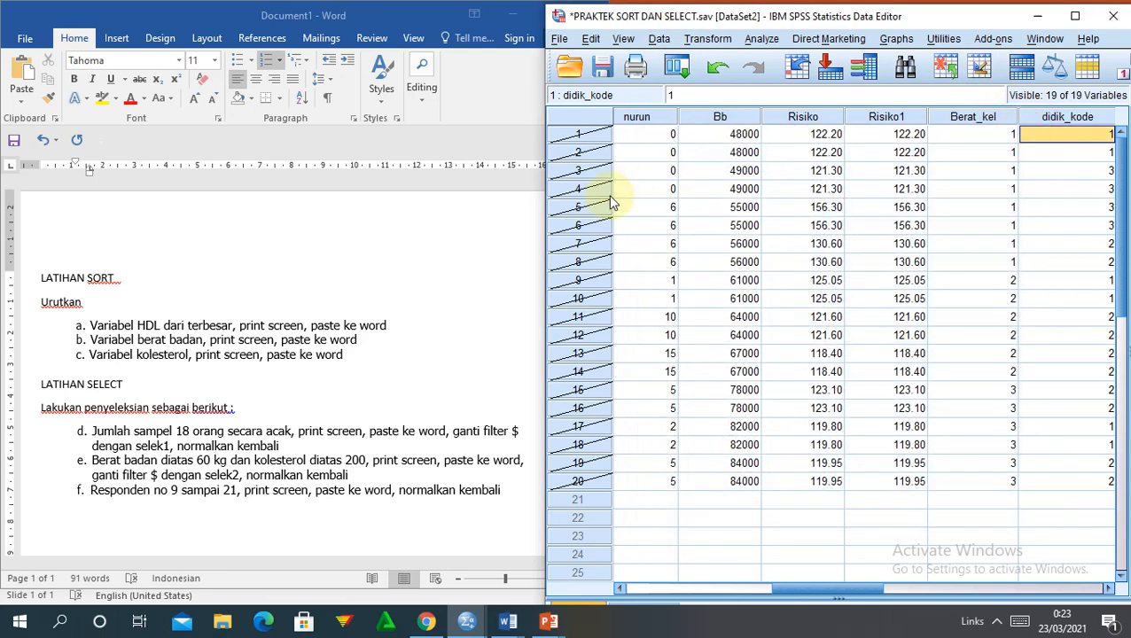
- Reset the case selection to all cases and apply it, turning off the Berat and Total condition filter
left_click(873, 223)
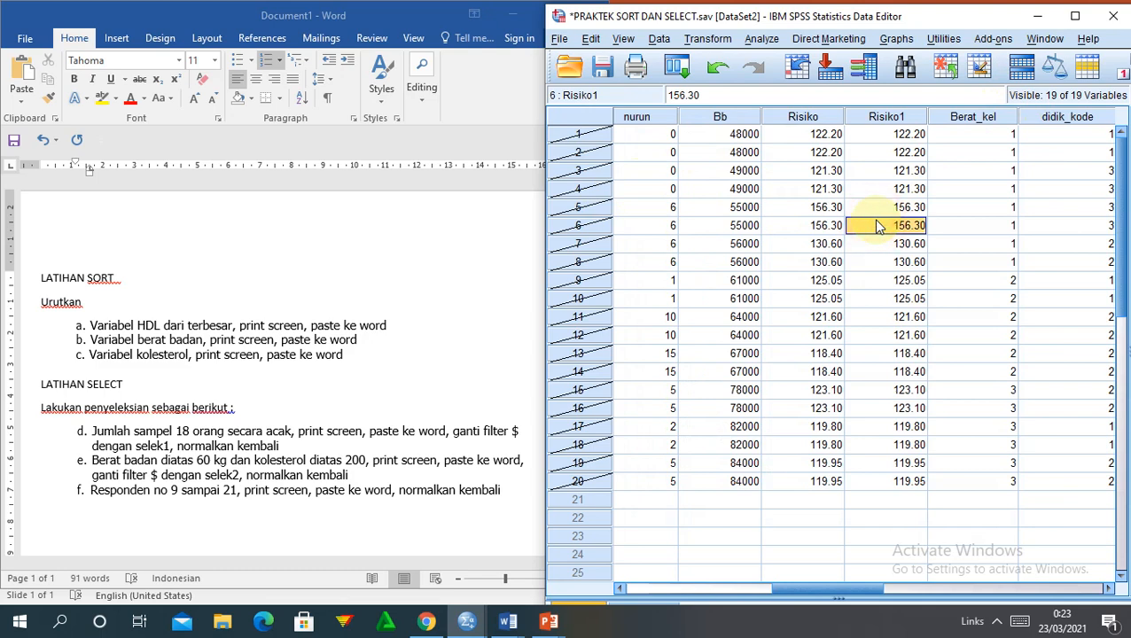
left_click(658, 39)
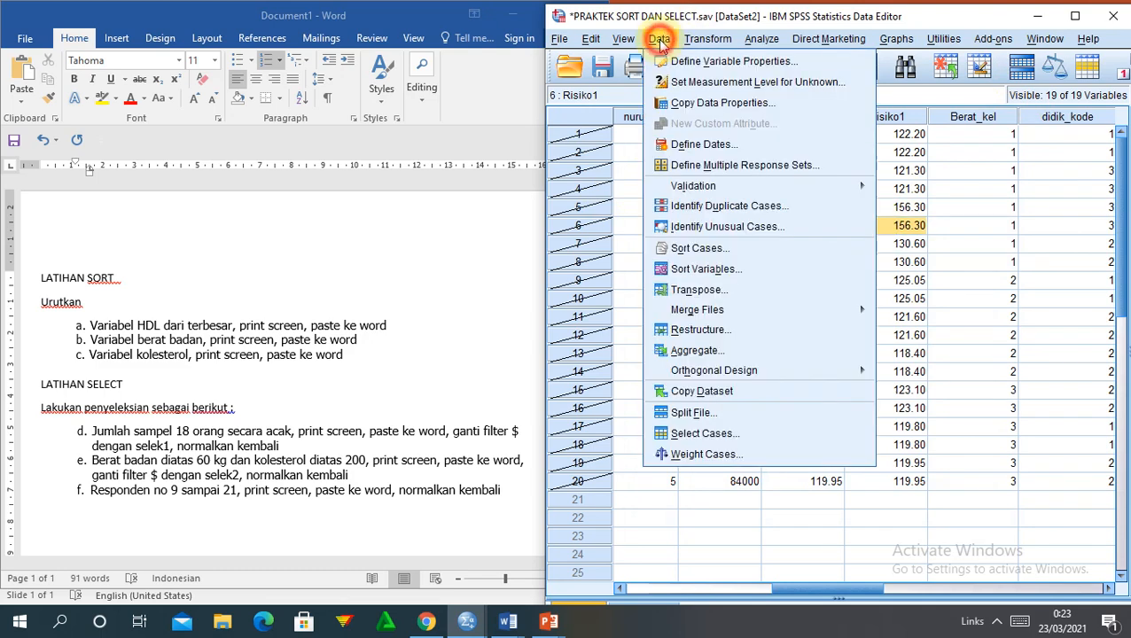
left_click(689, 432)
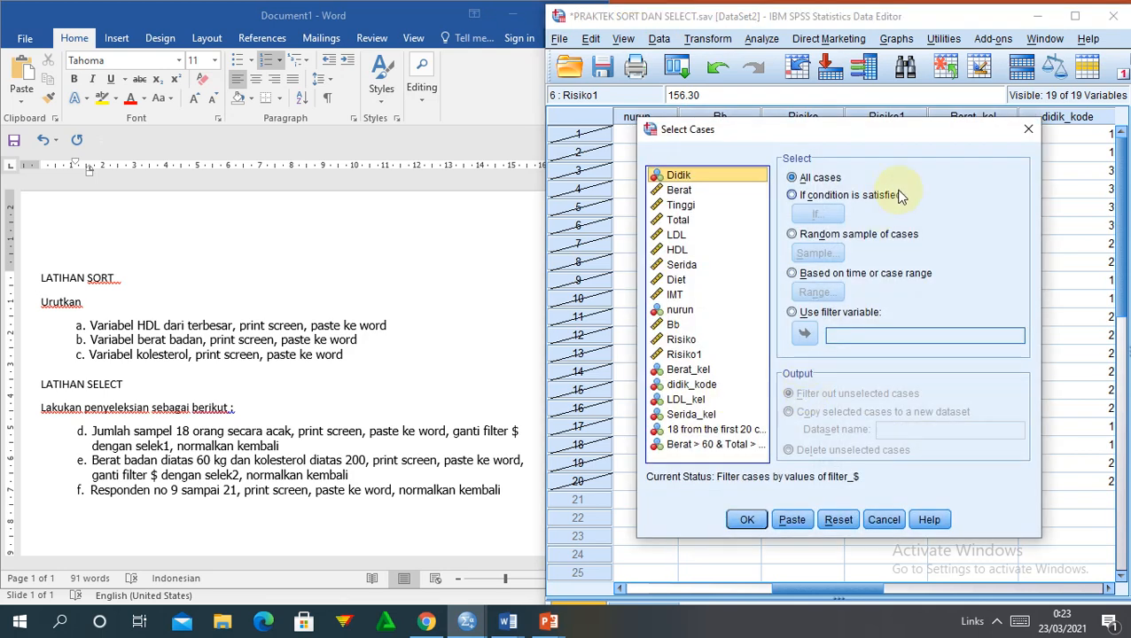
left_click(839, 523)
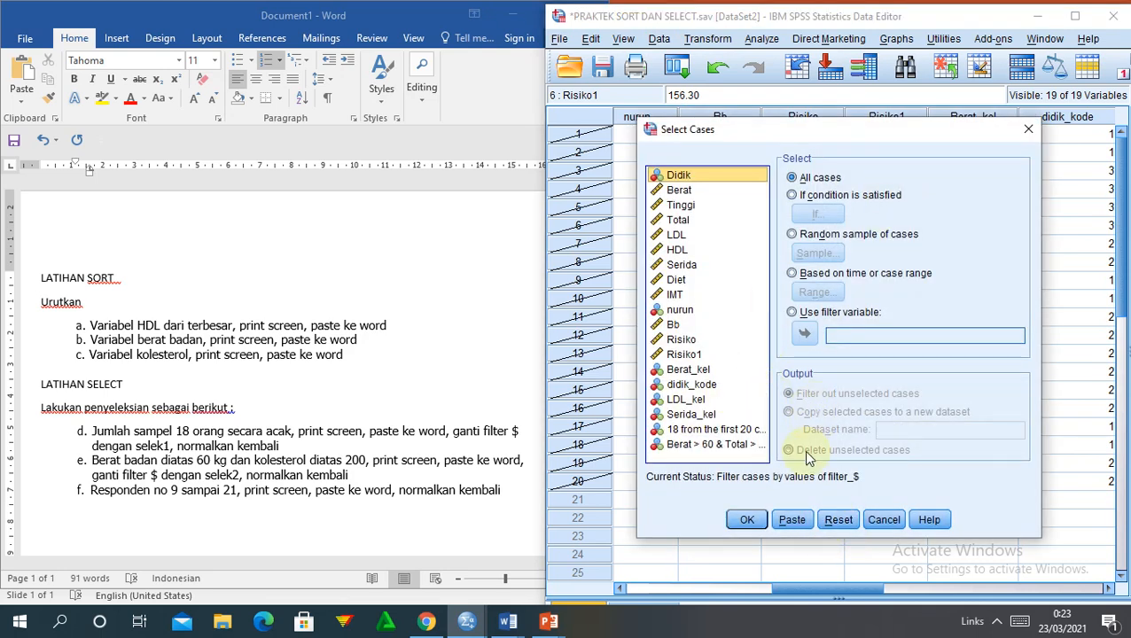
left_click(748, 519)
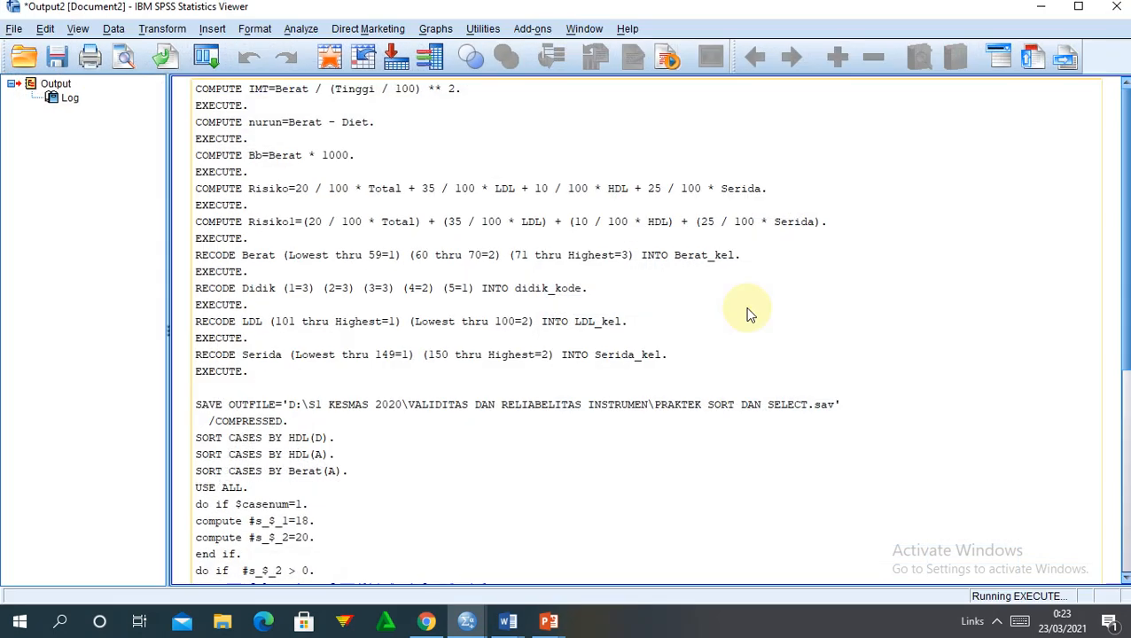
left_click(1042, 7)
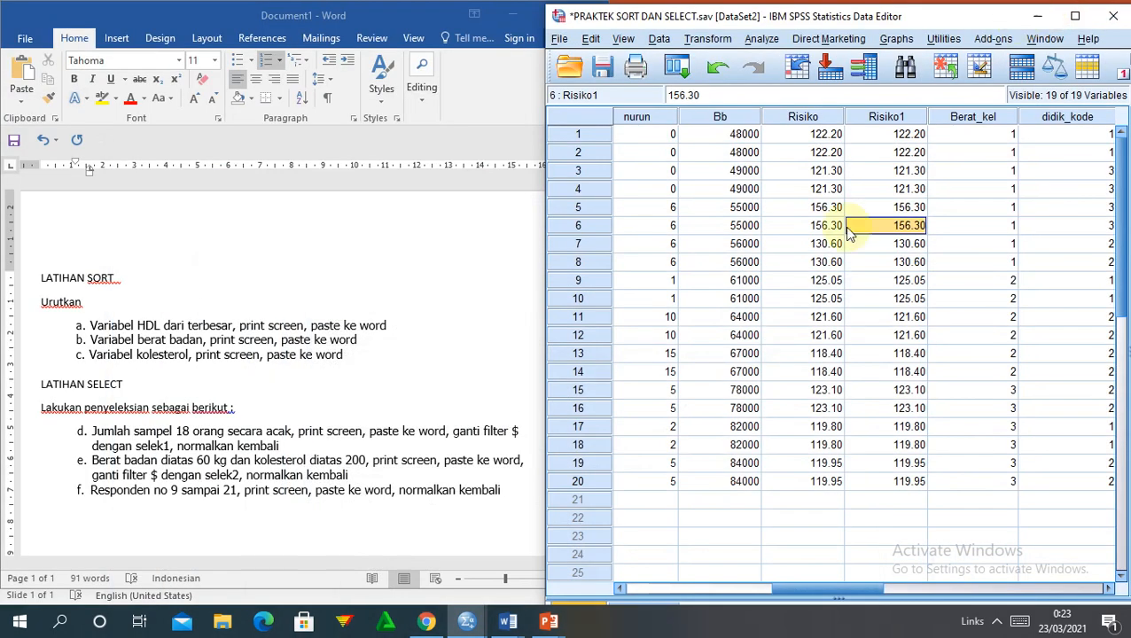
- Rename the filter_$ variable in the last row of the variable definitions as selek2
left_click(978, 359)
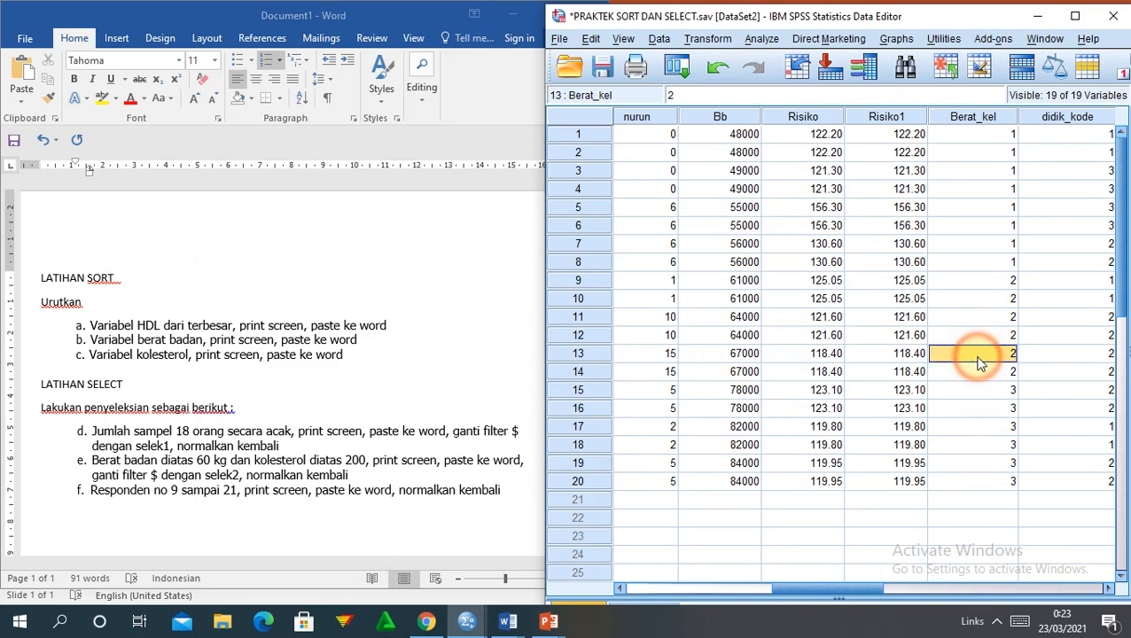
key("Right")
key("Right")
key("Right")
key("Right")
key("Right")
key("Right")
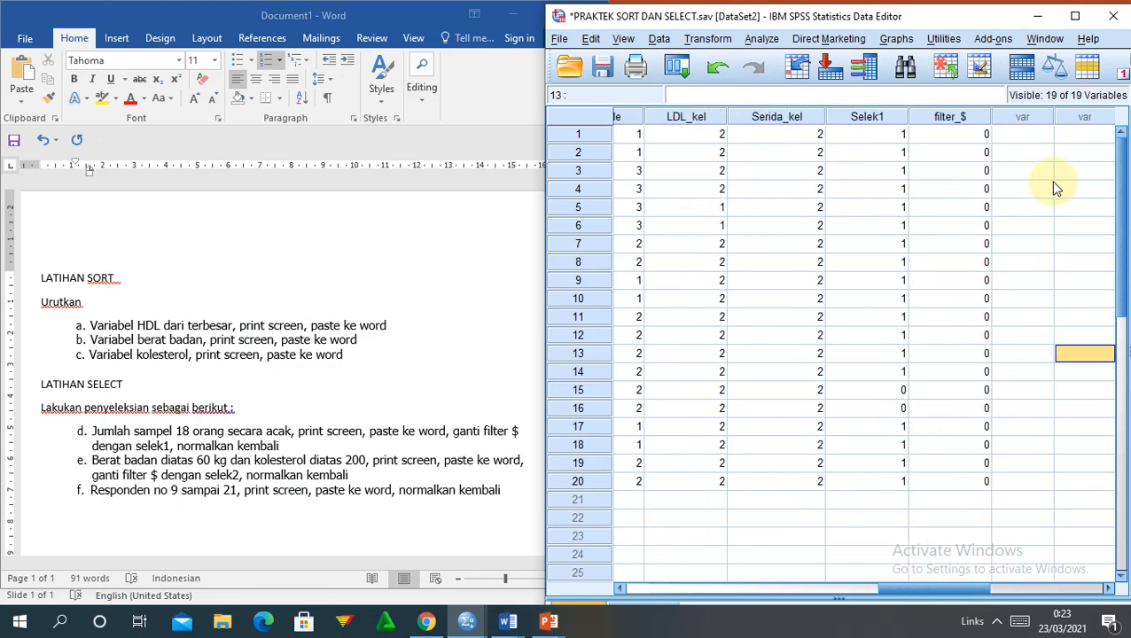
left_click(950, 116)
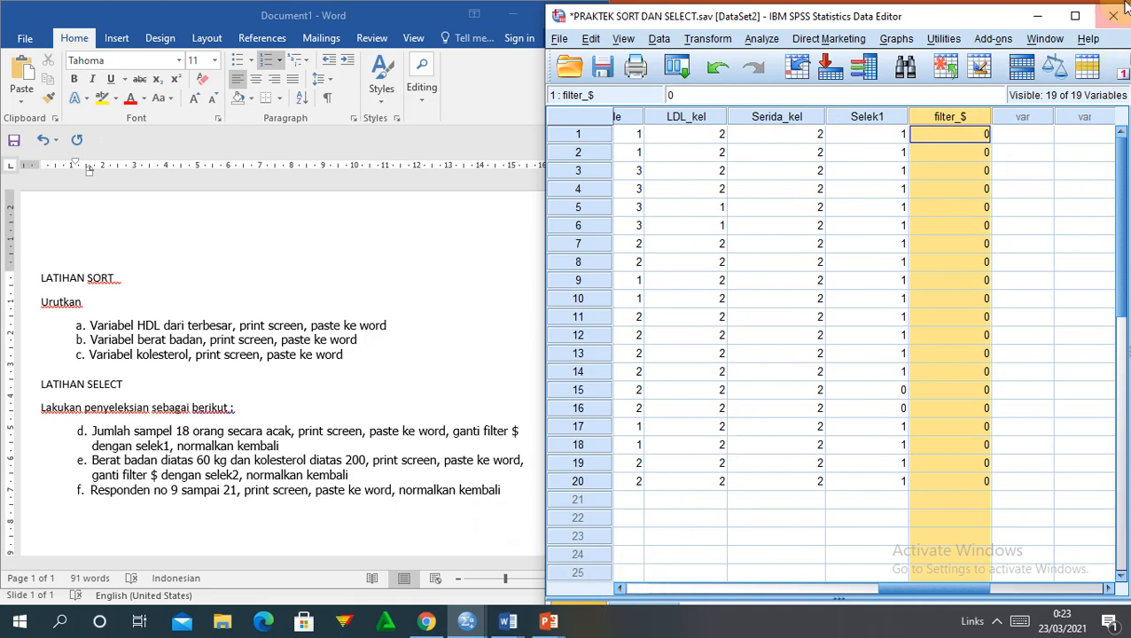
left_click(1076, 18)
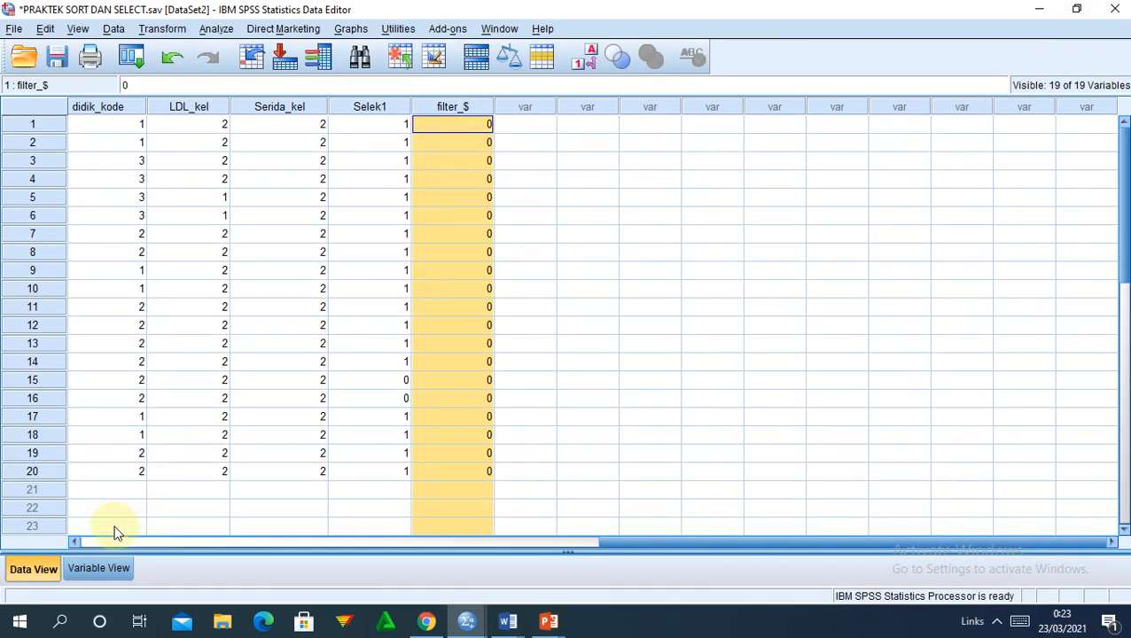
left_click(98, 568)
left_click(92, 435)
type("selek2")
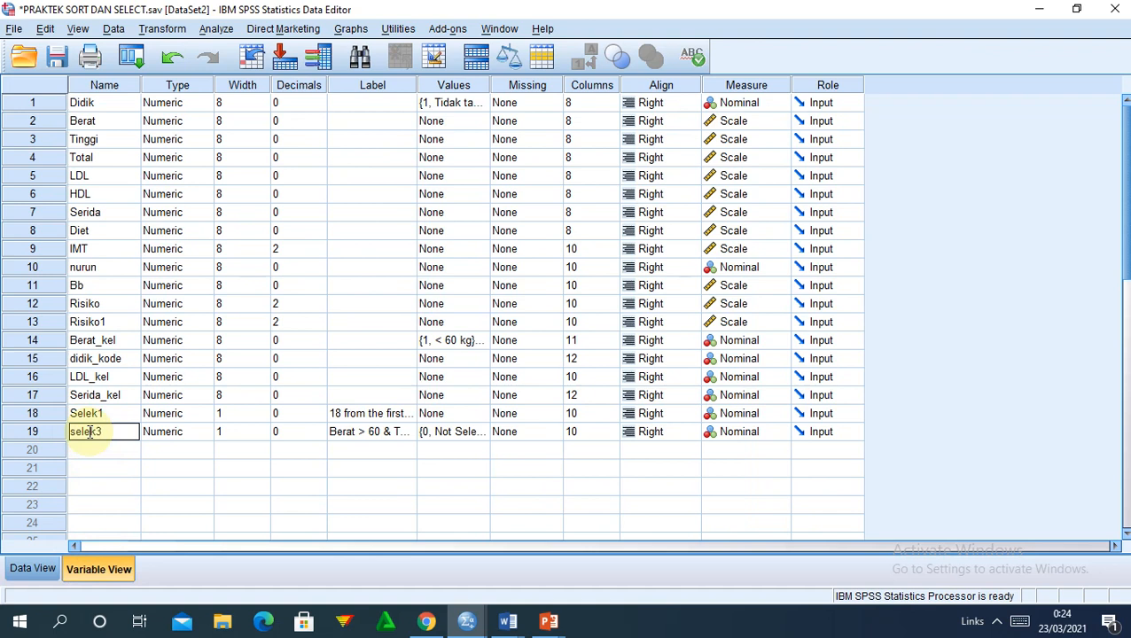
left_click(151, 467)
double_click(923, 7)
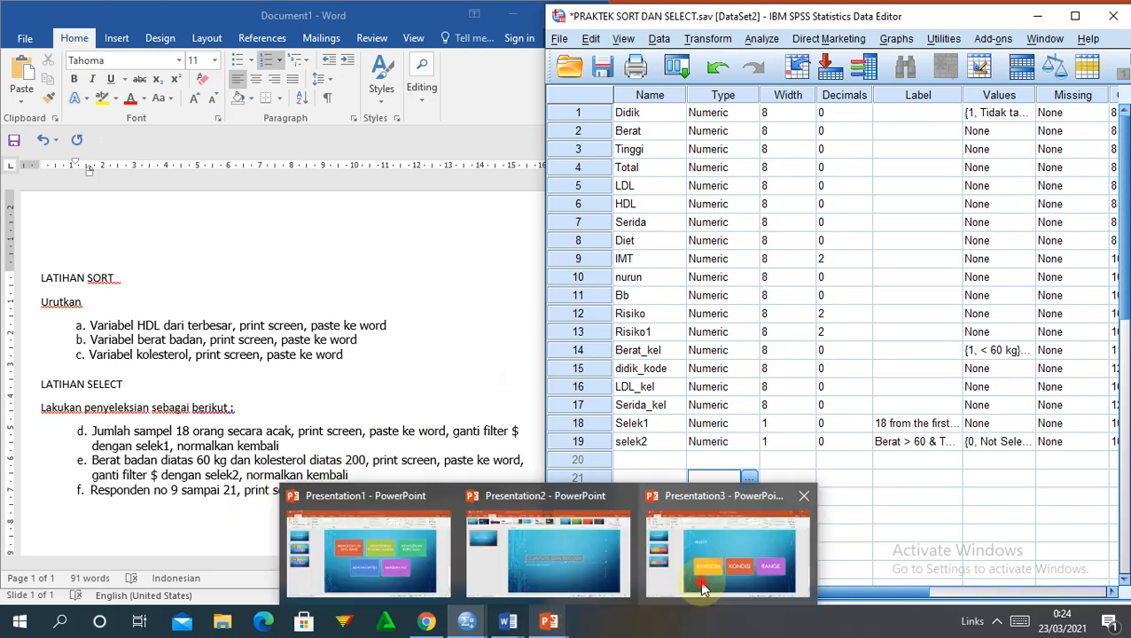
- Switch to Presentation3 in PowerPoint to review the SELECT slide, and return to the SPSS data editor
left_click(699, 588)
left_click(550, 624)
left_click(708, 587)
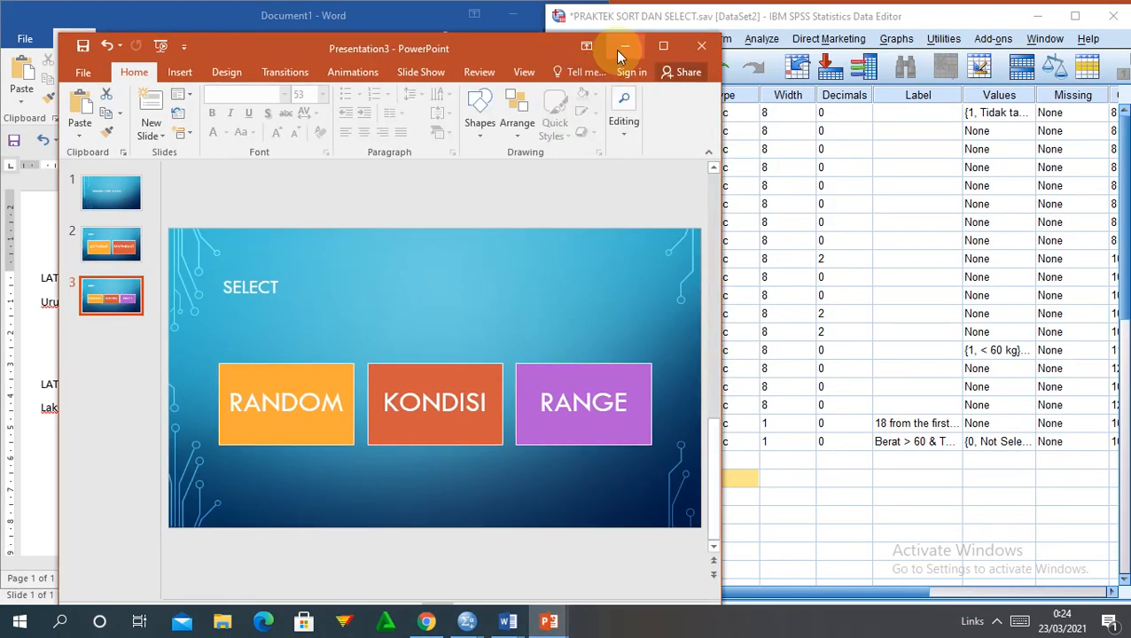
left_click(623, 49)
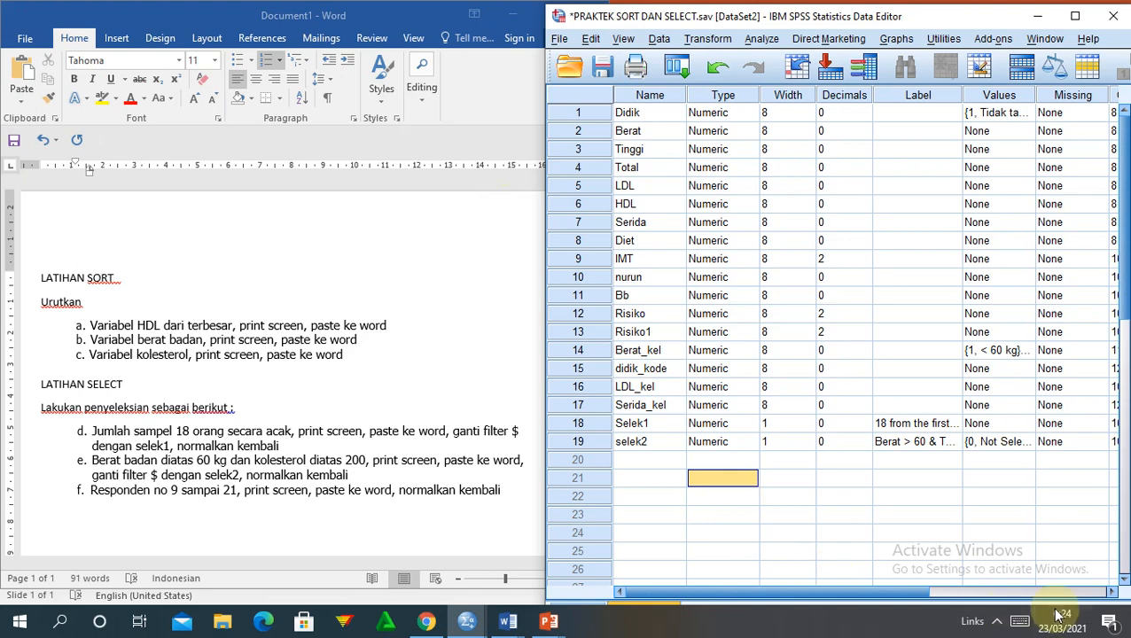
left_click(996, 622)
left_click(1048, 555)
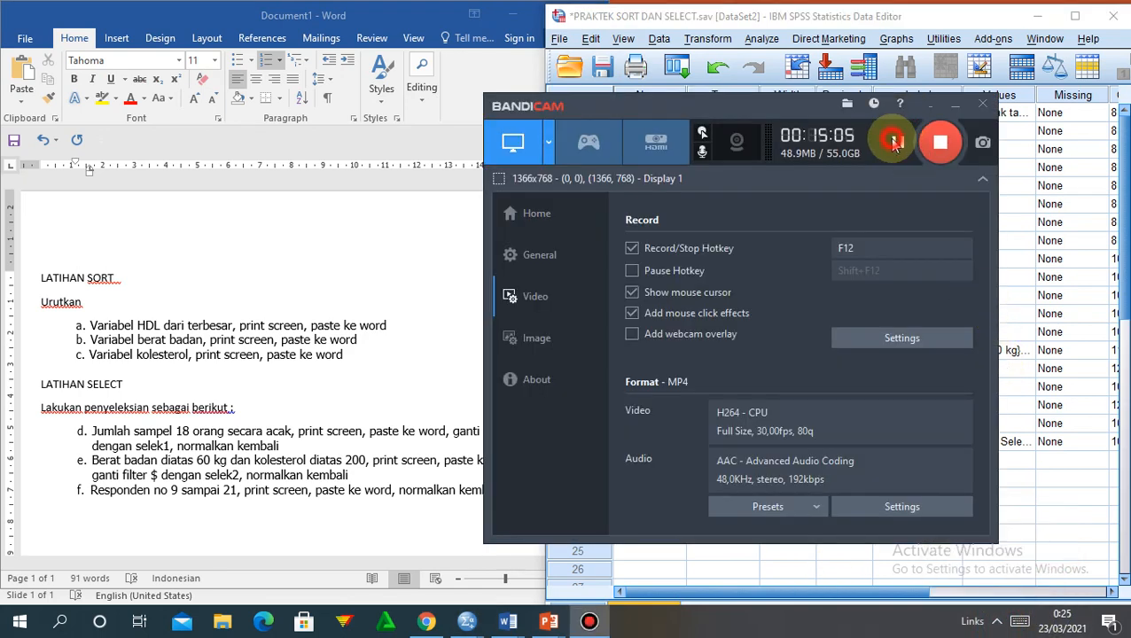
left_click(926, 107)
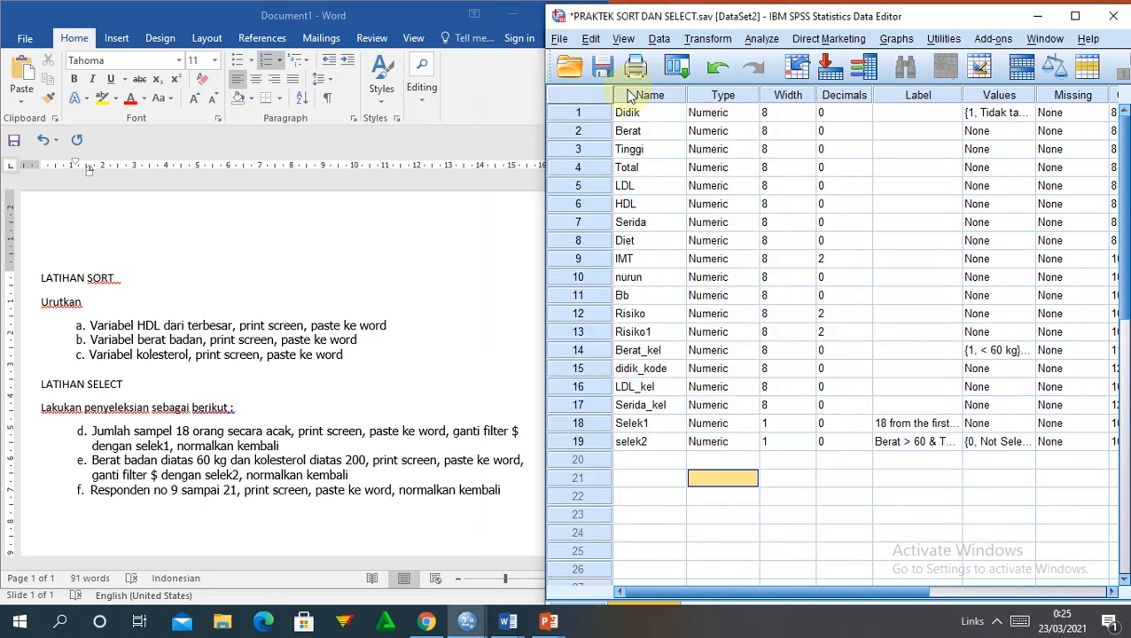
- Select cases by range from case 9 to case 20 and apply it, filtering out unselected cases
left_click(660, 40)
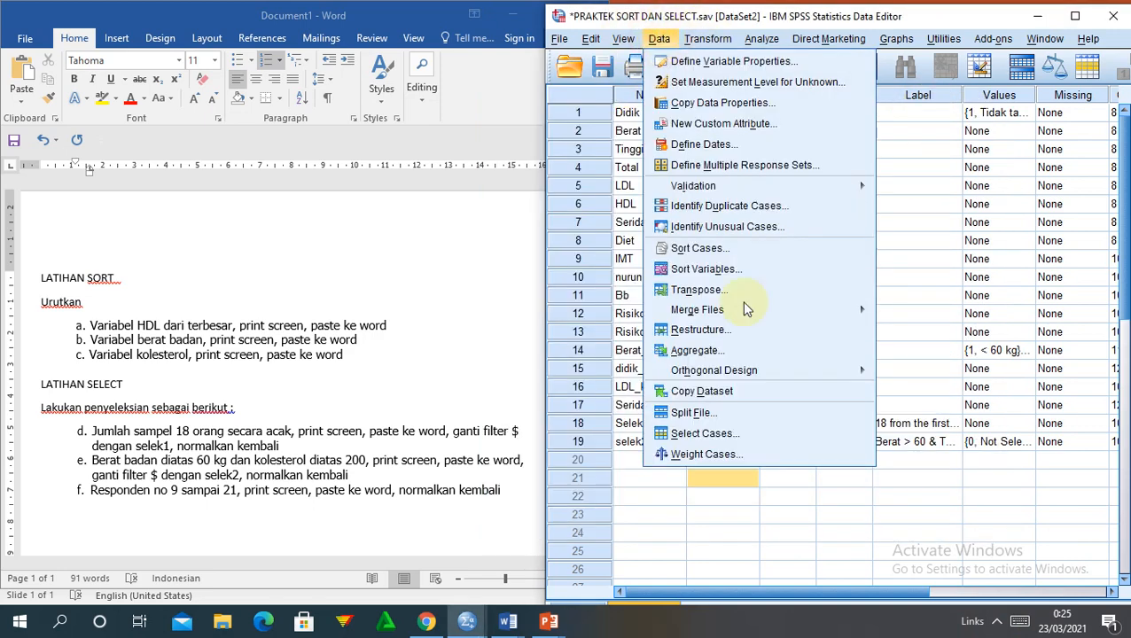
left_click(705, 434)
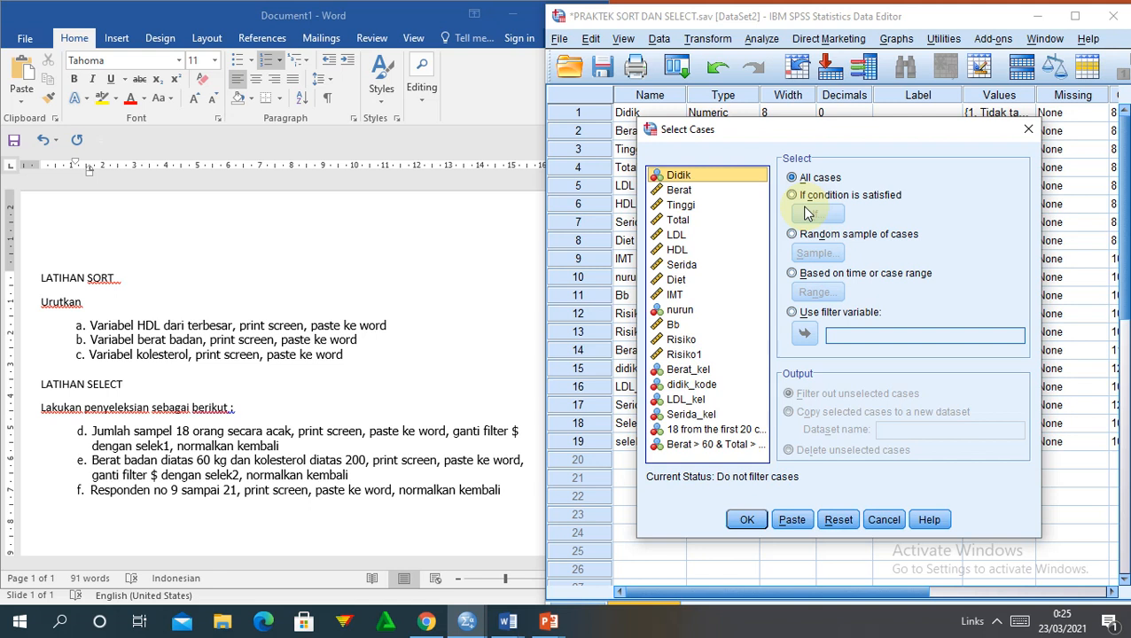
left_click(822, 279)
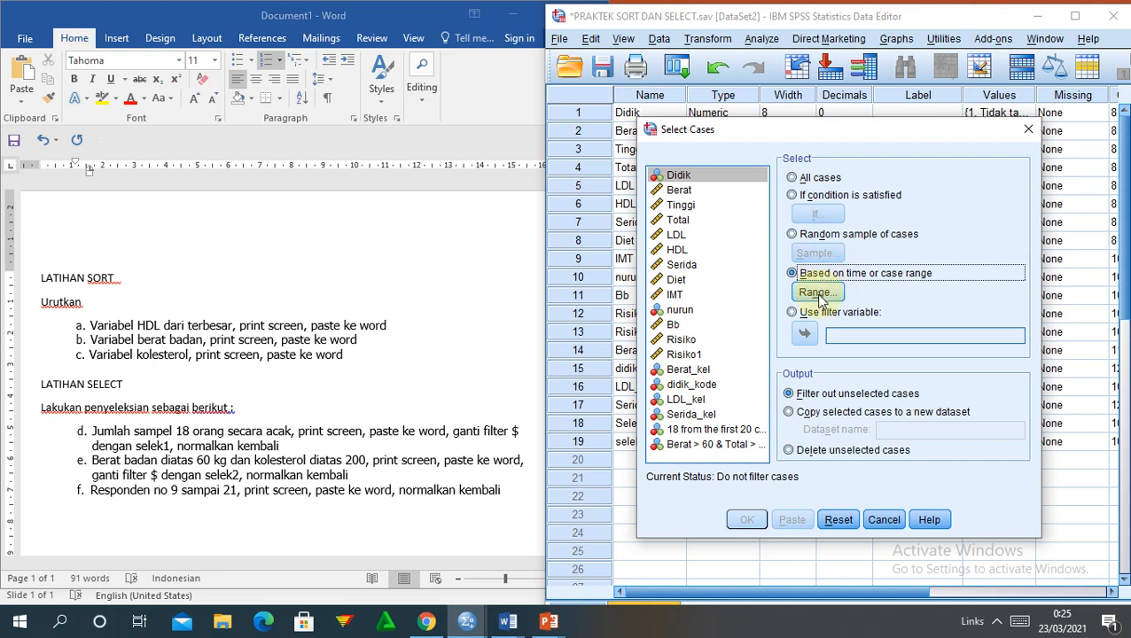
left_click(816, 293)
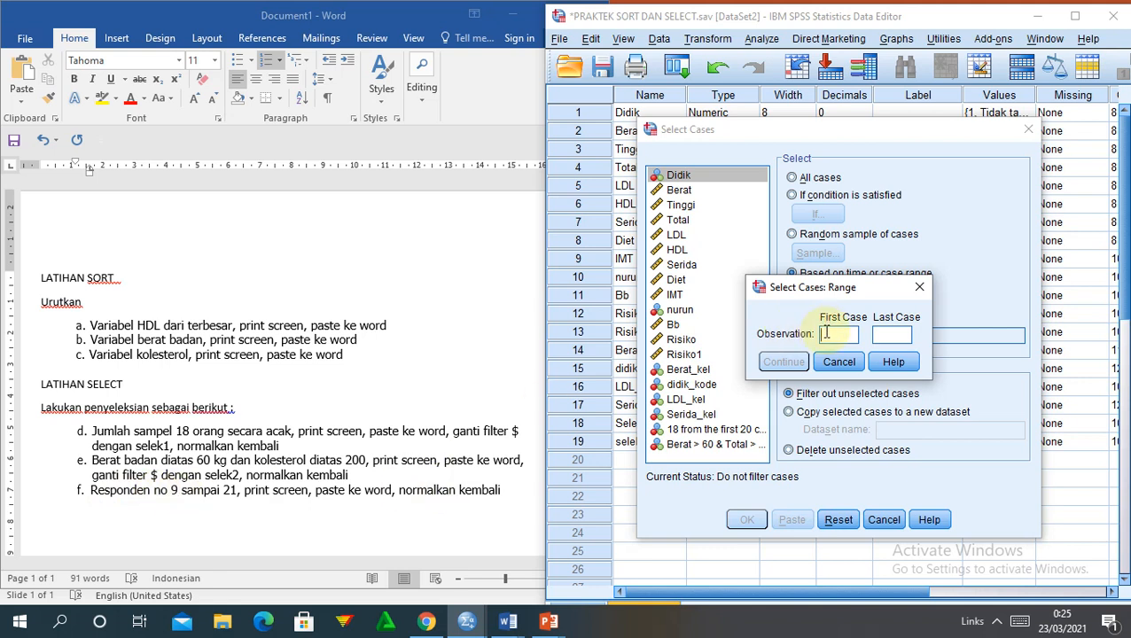
type("9")
left_click(892, 336)
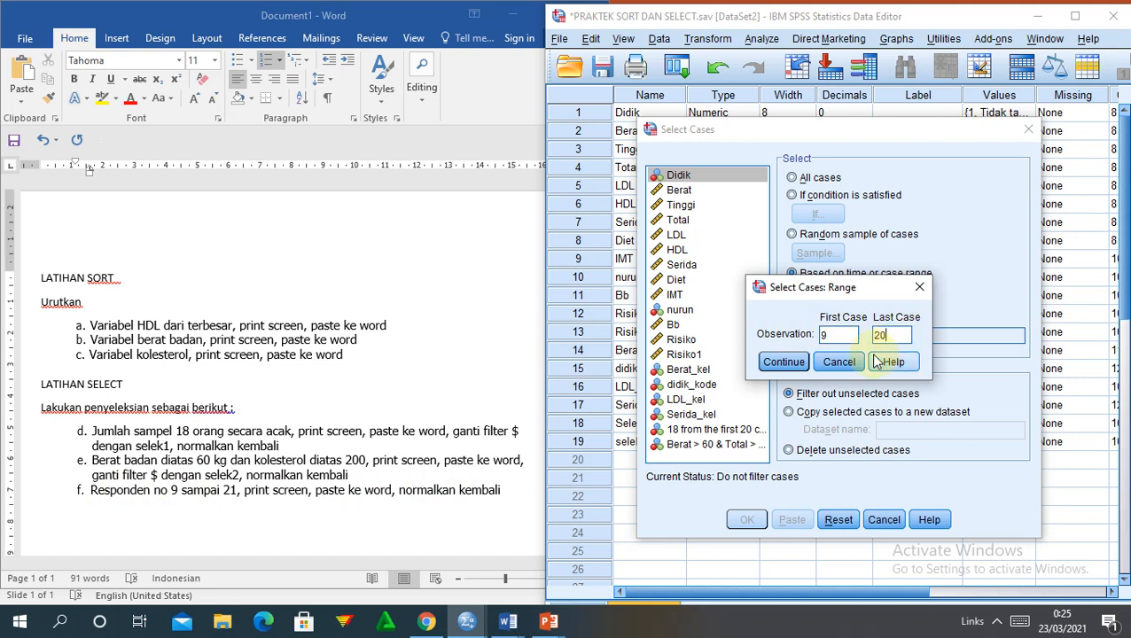
left_click(789, 363)
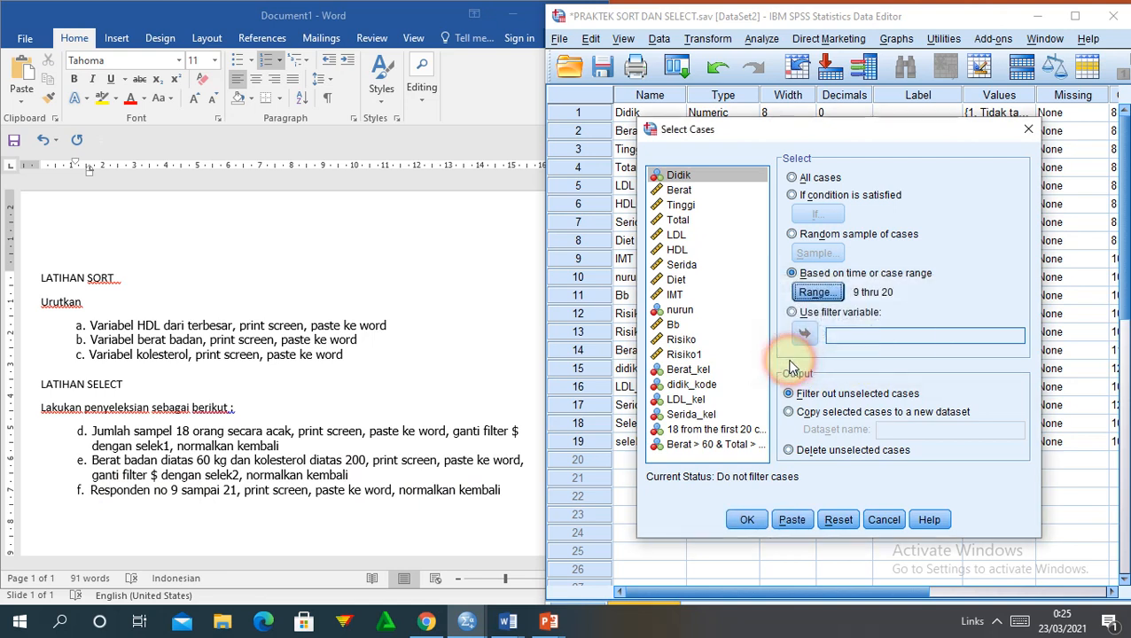
left_click(743, 527)
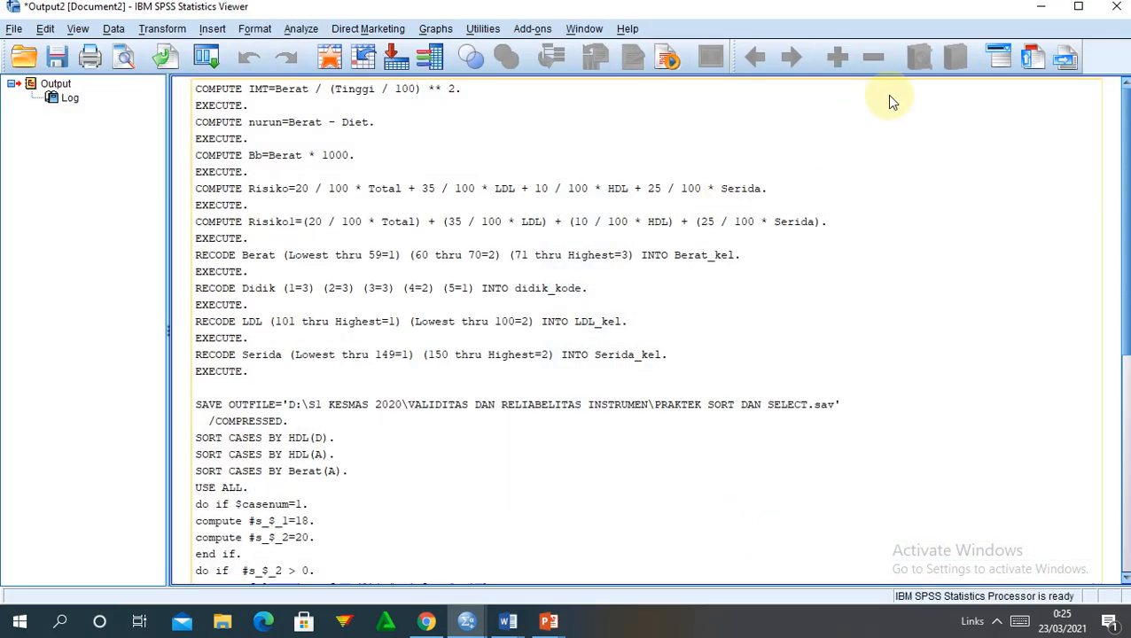
- Return to the data sheet in full size and check which case numbers are crossed out by the range selection
left_click(1045, 7)
left_click(941, 209)
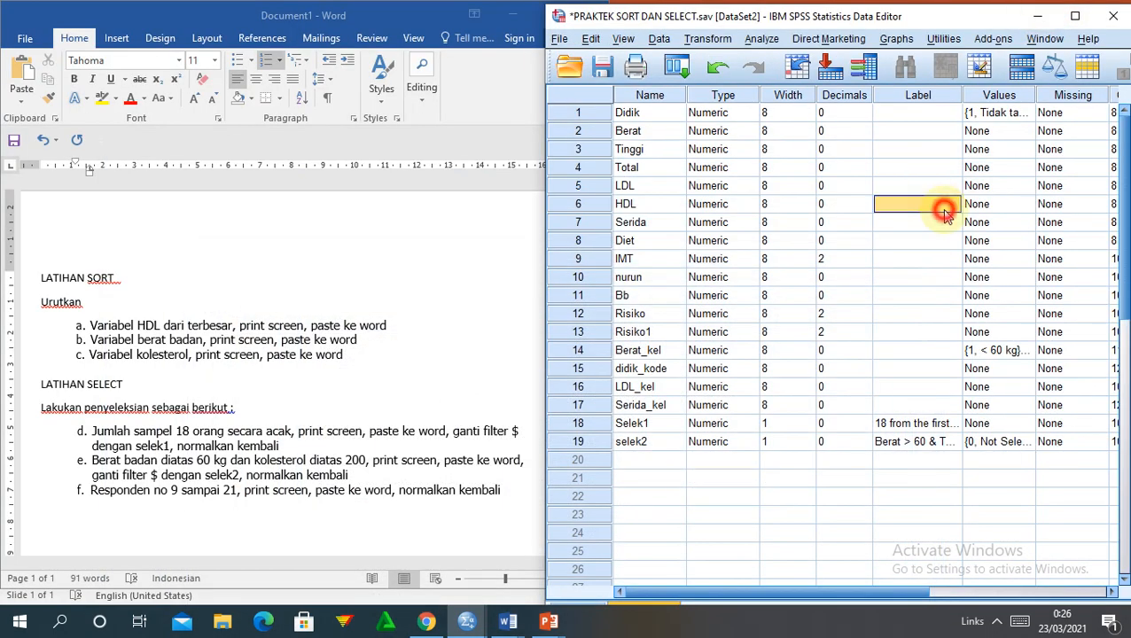
left_click(1077, 12)
left_click(33, 569)
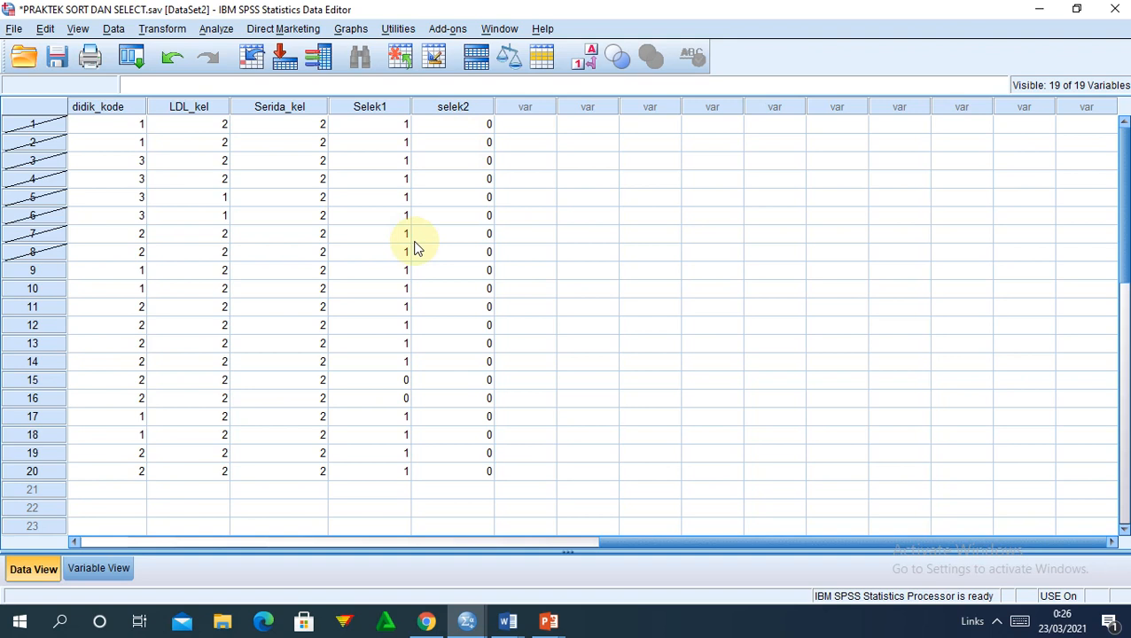
left_click(477, 624)
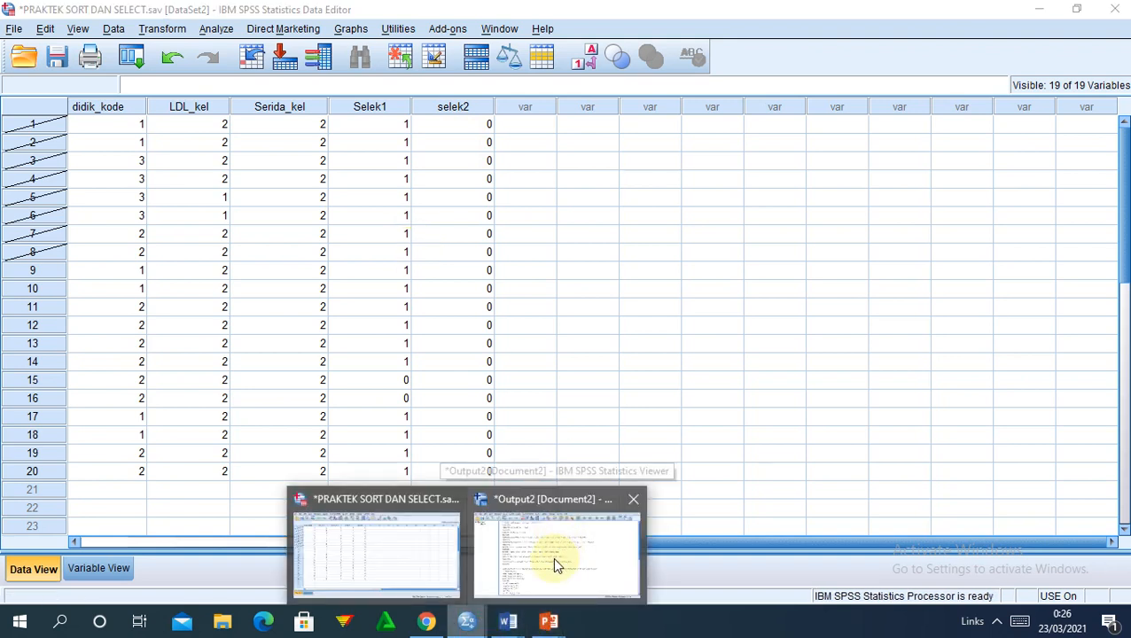
left_click(415, 539)
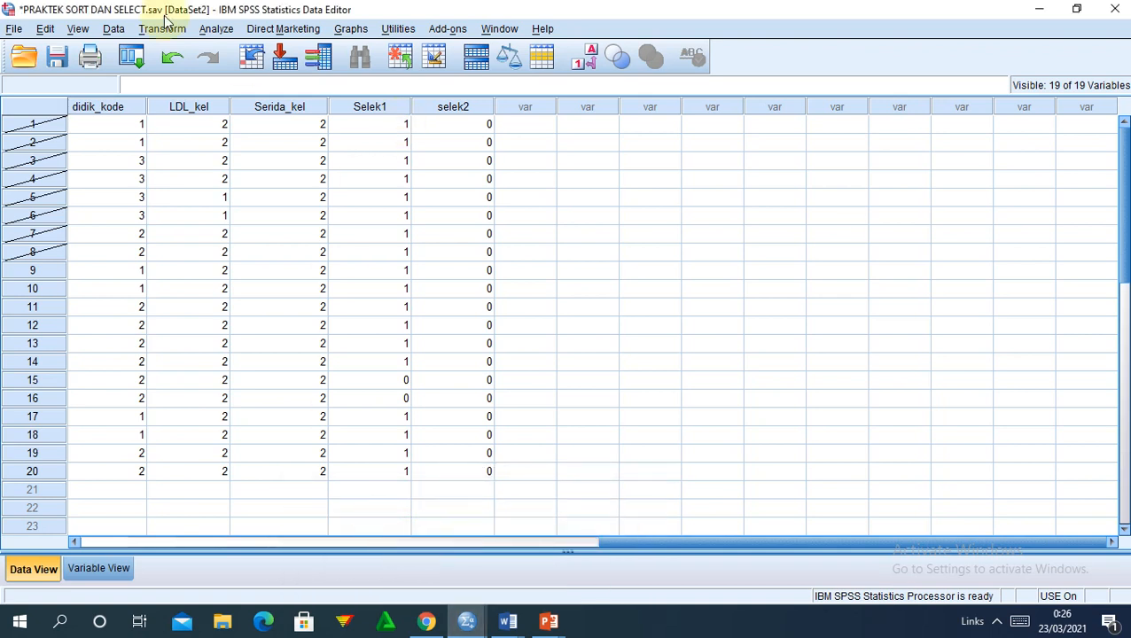
- Reapply the case selection with the existing range 9 thru 20 and return to the data sheet
left_click(113, 30)
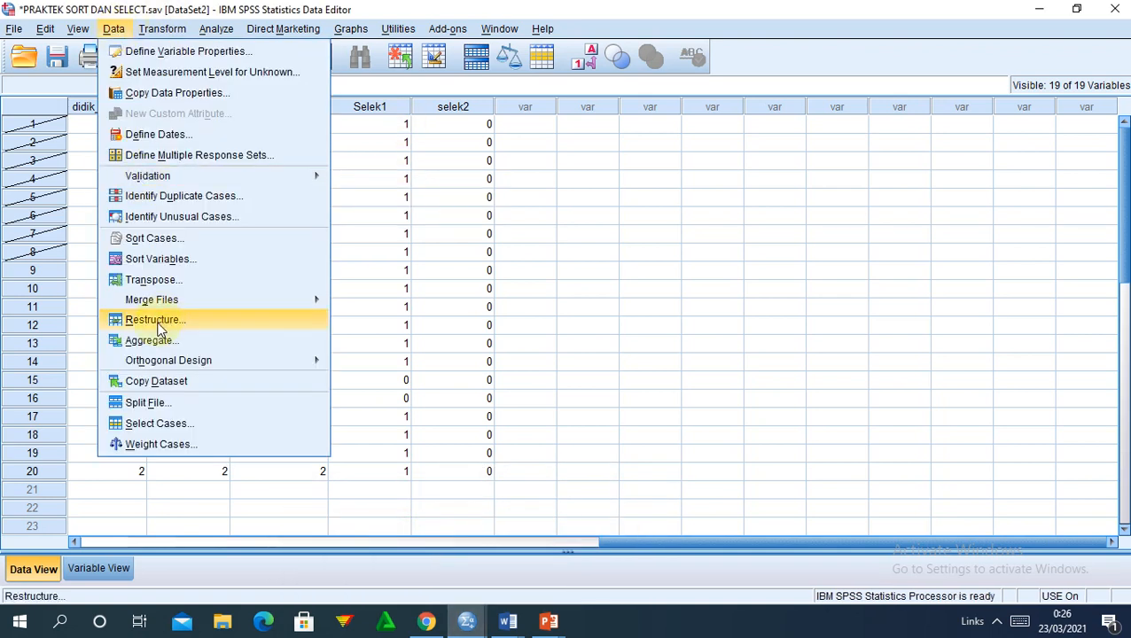
left_click(153, 423)
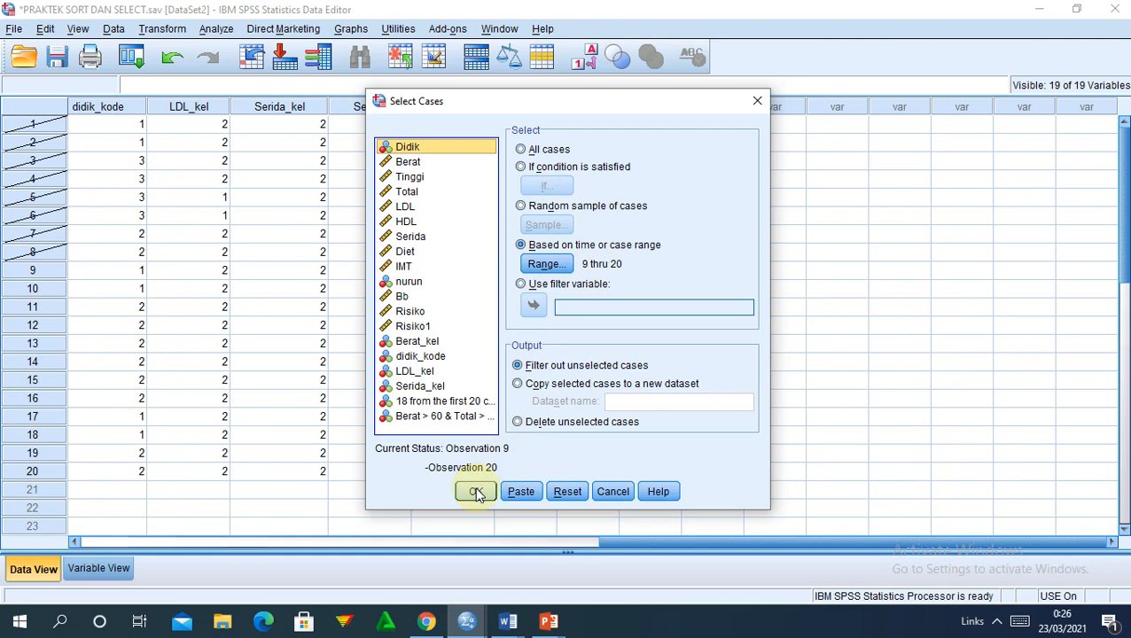
left_click(474, 493)
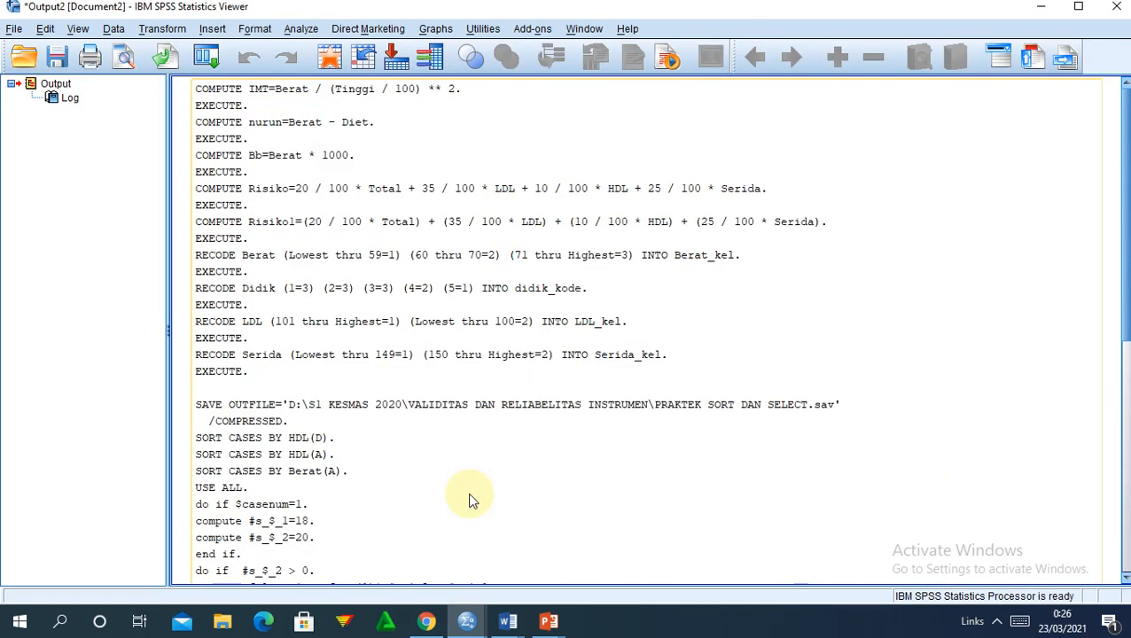
left_click(1042, 7)
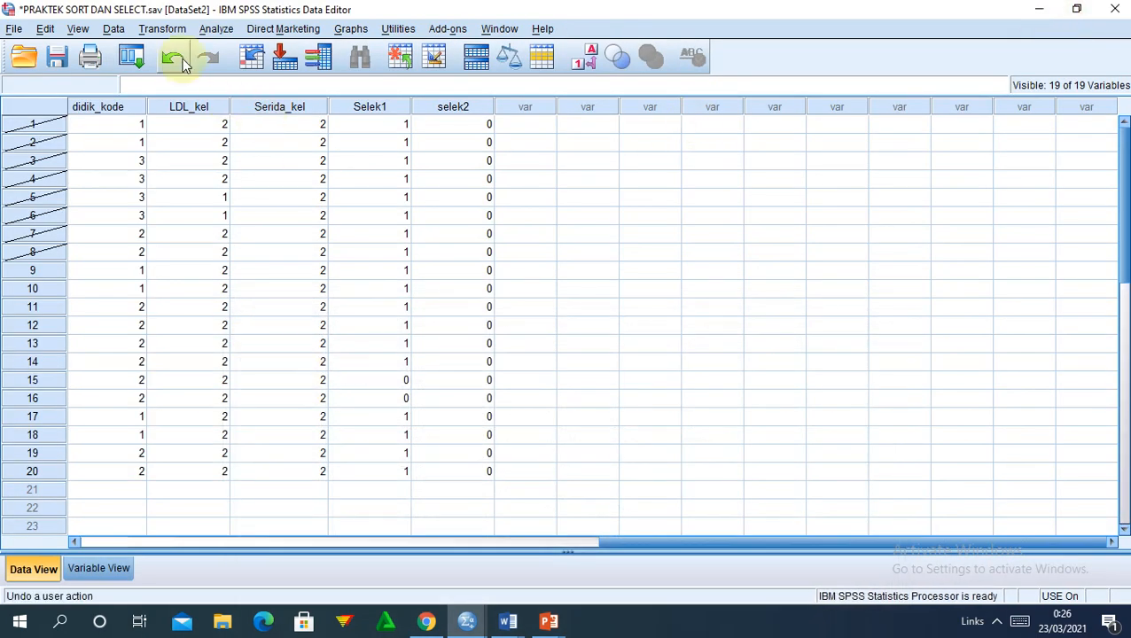
left_click(115, 30)
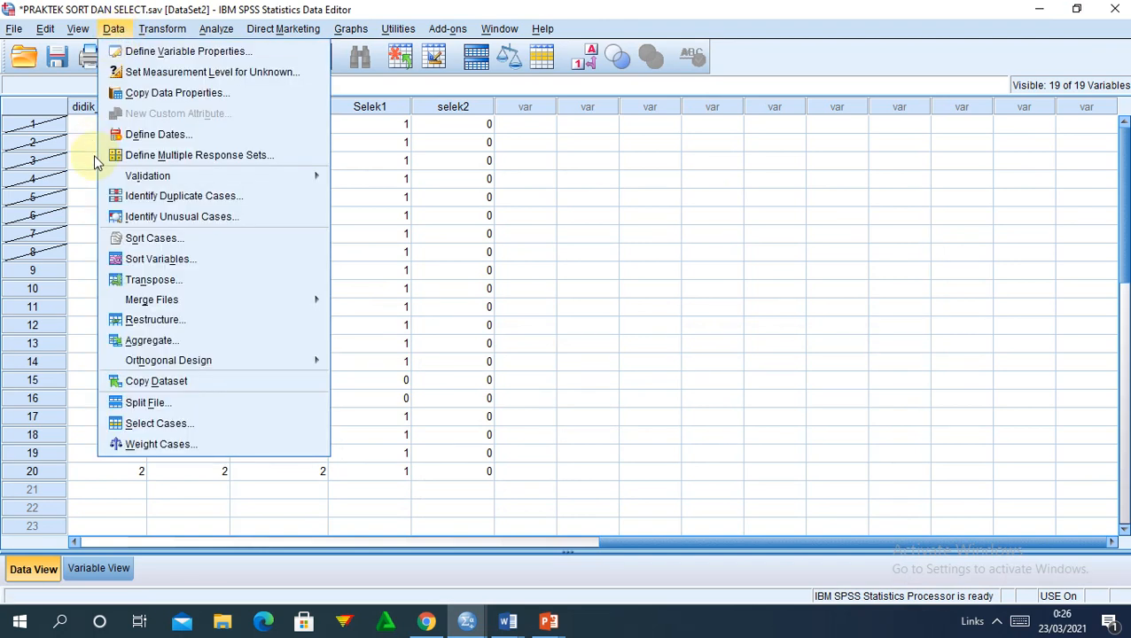
left_click(156, 426)
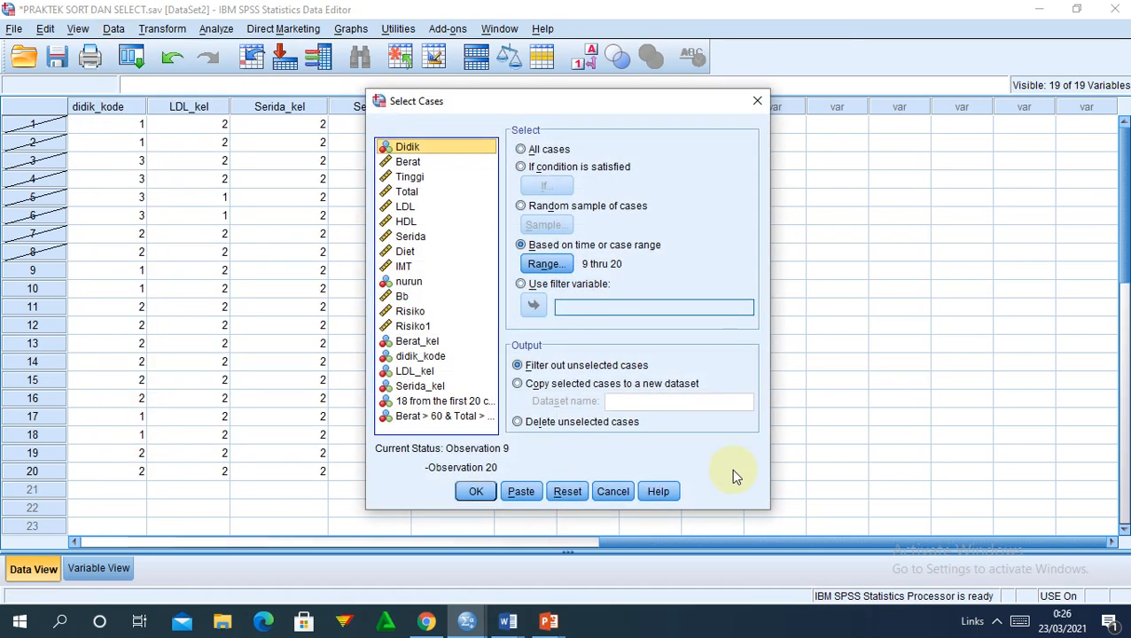
left_click(997, 621)
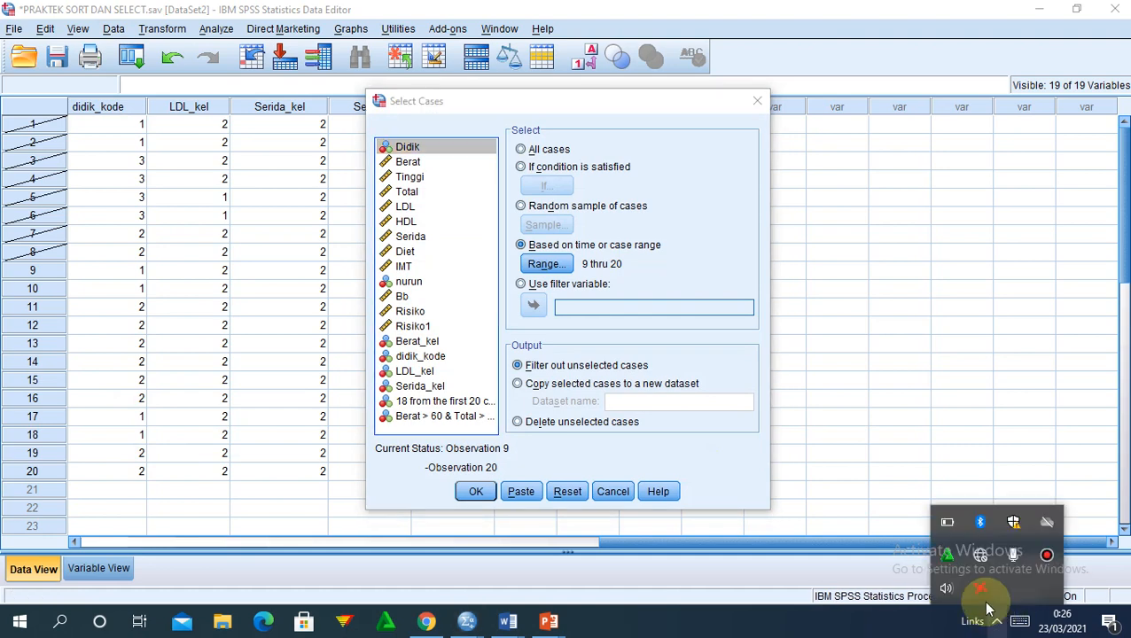
left_click(1048, 556)
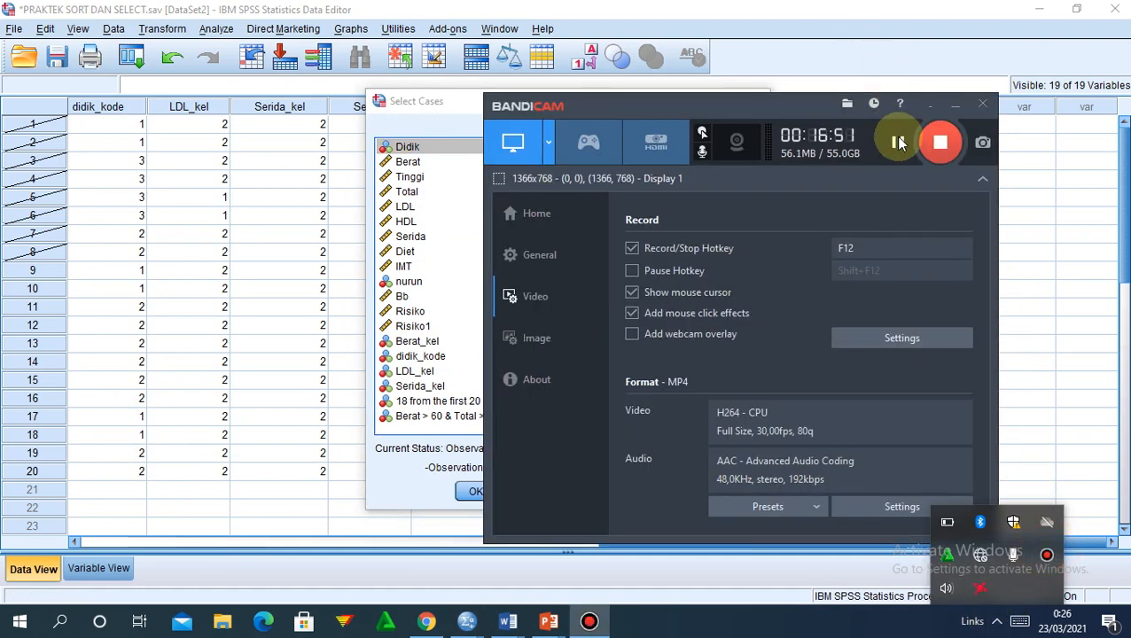
left_click(924, 108)
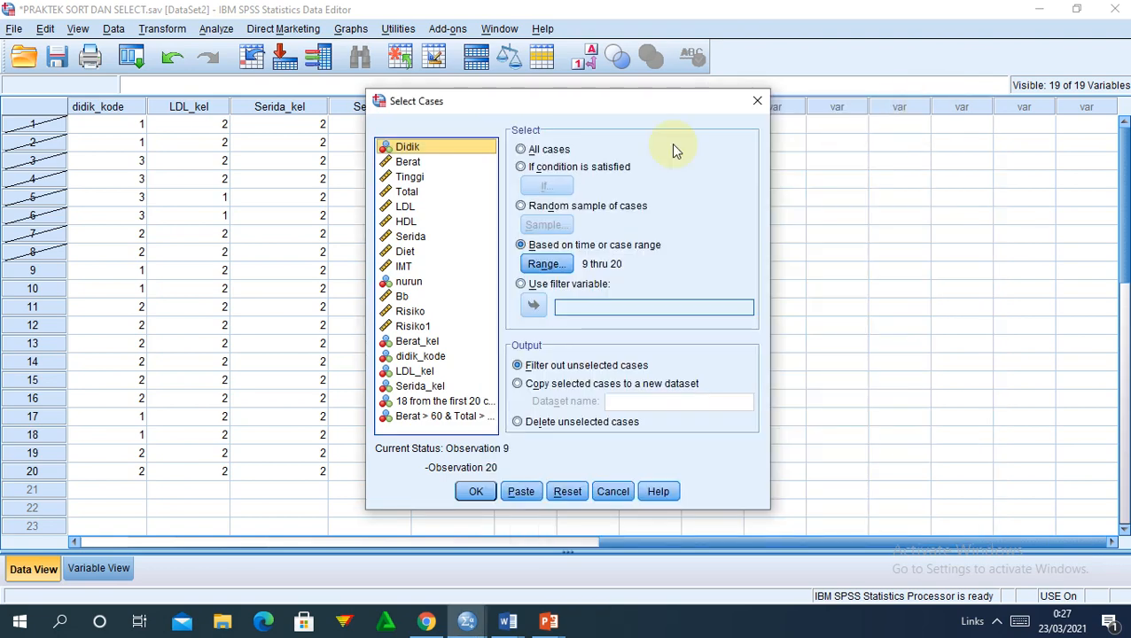
left_click(757, 100)
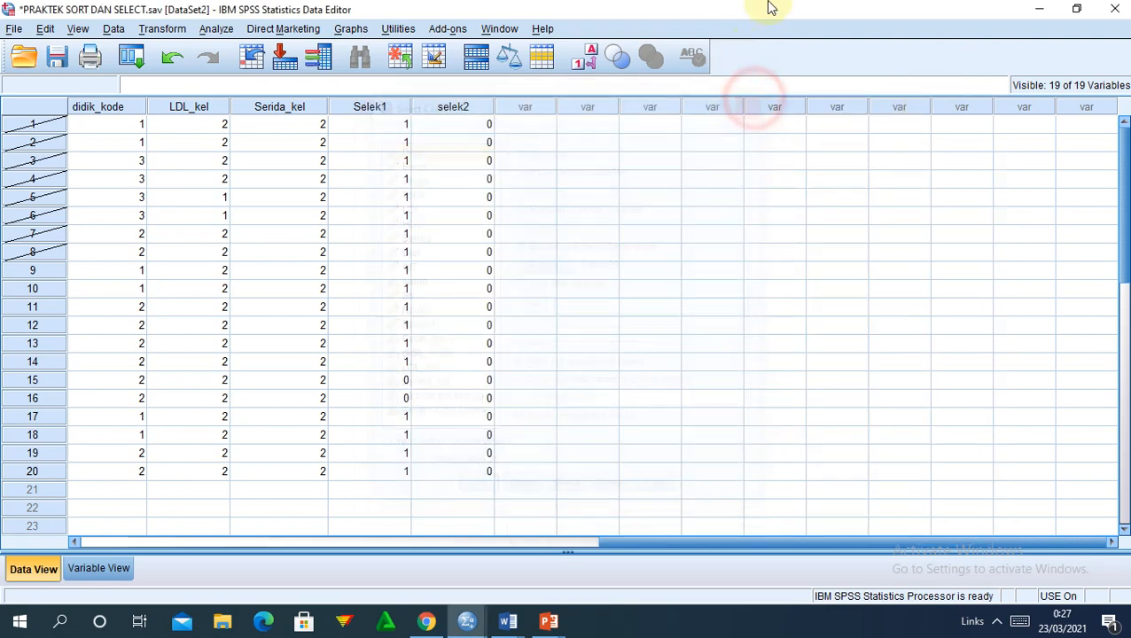
- Bring up the Document1 exercise in Word beside the data sheet and read the range selection task, item f
double_click(928, 10)
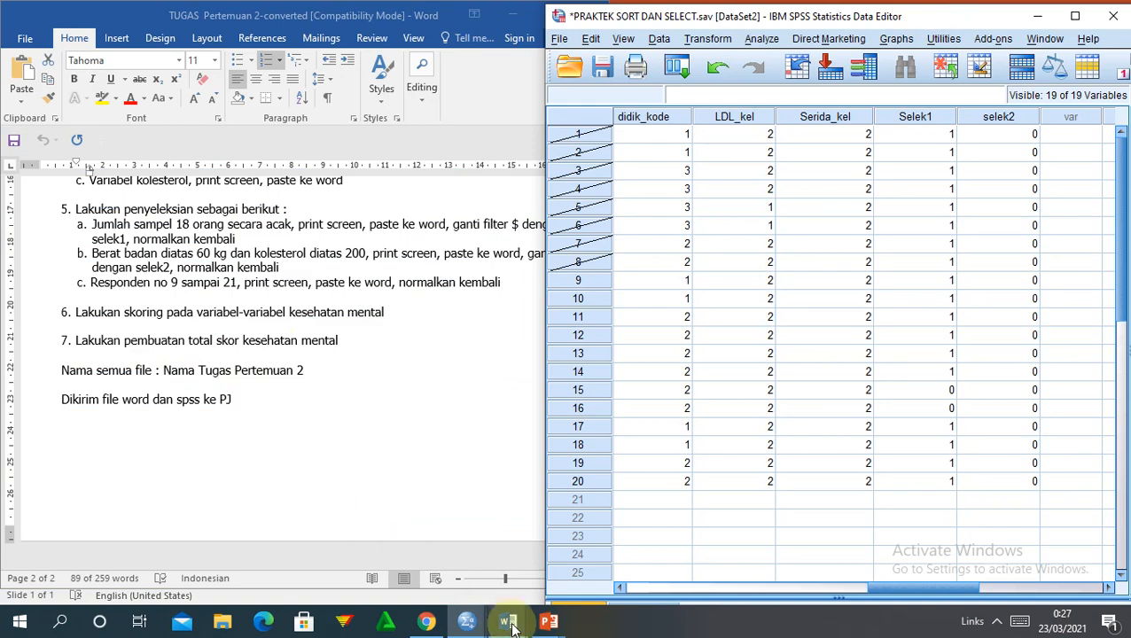
mouse_move(513, 626)
left_click(603, 578)
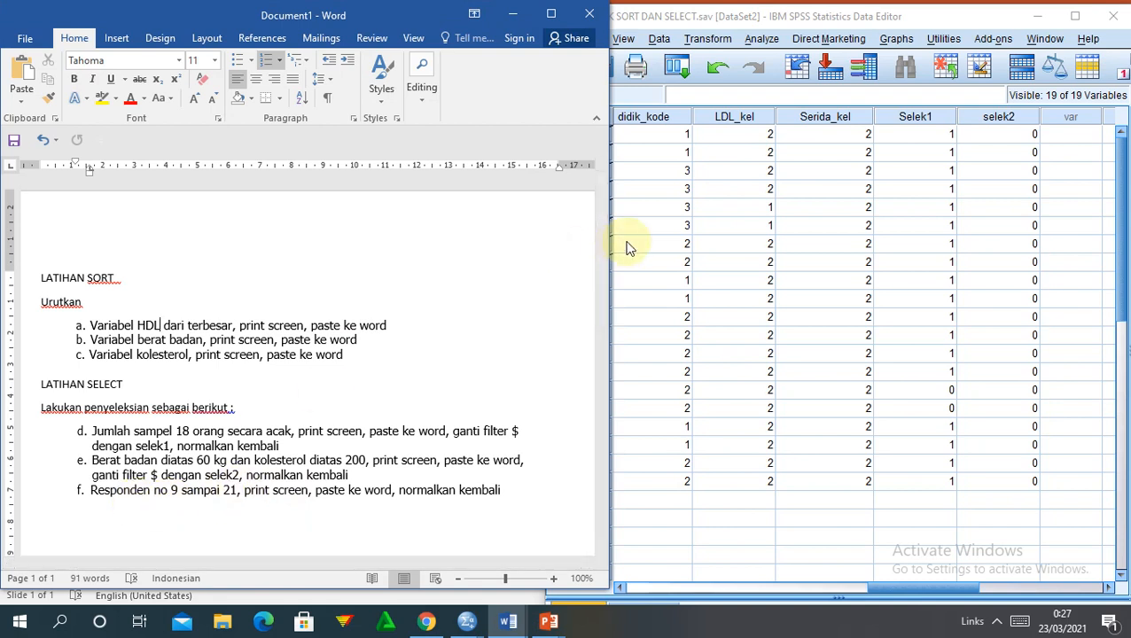
- Reset the case selection to all cases and apply it, turning off the 9 thru 20 range
left_click(650, 245)
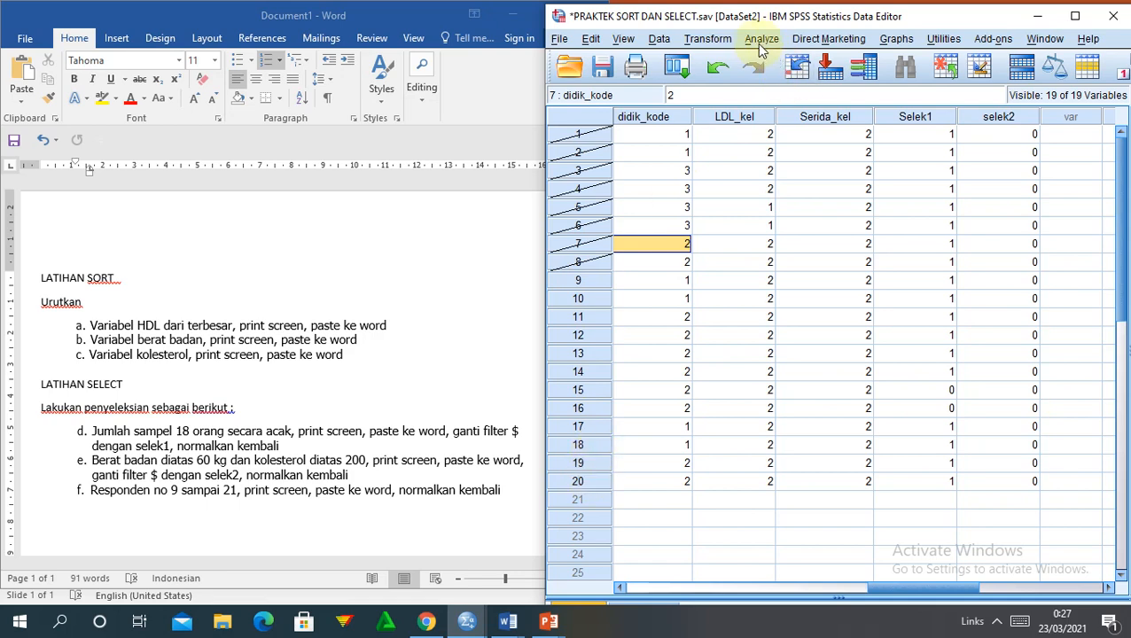
left_click(659, 40)
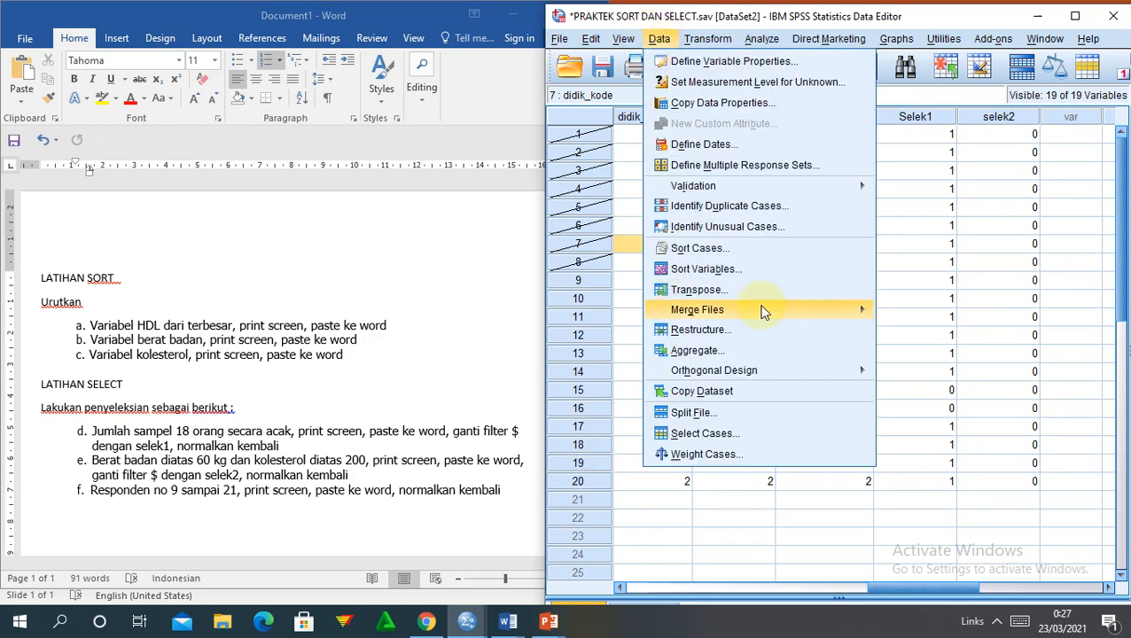
left_click(705, 434)
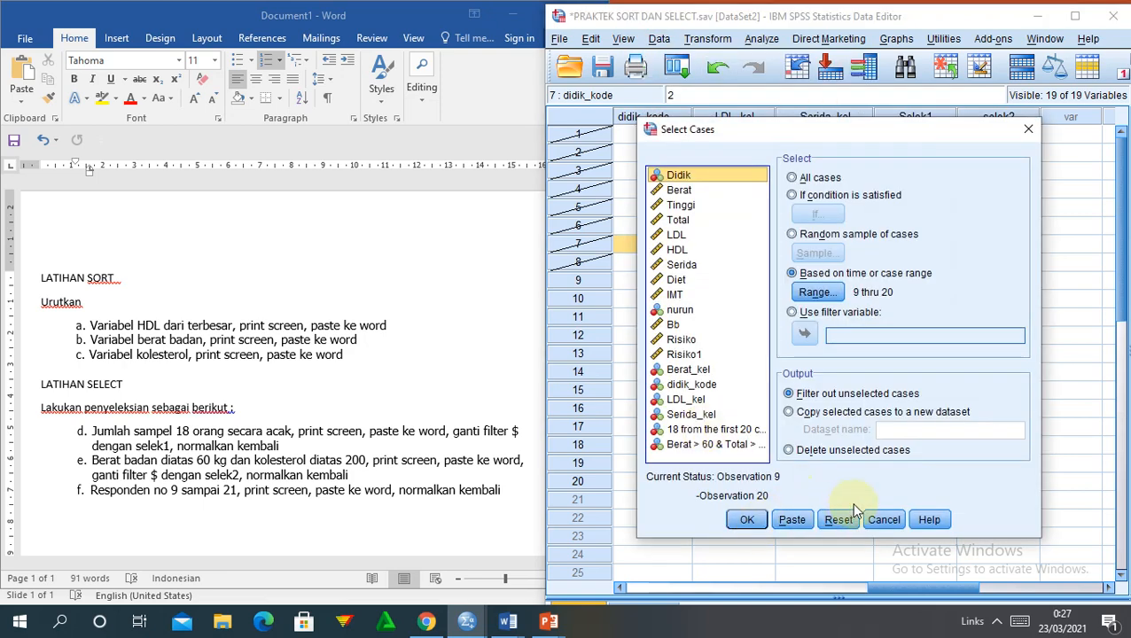
left_click(836, 522)
left_click(754, 521)
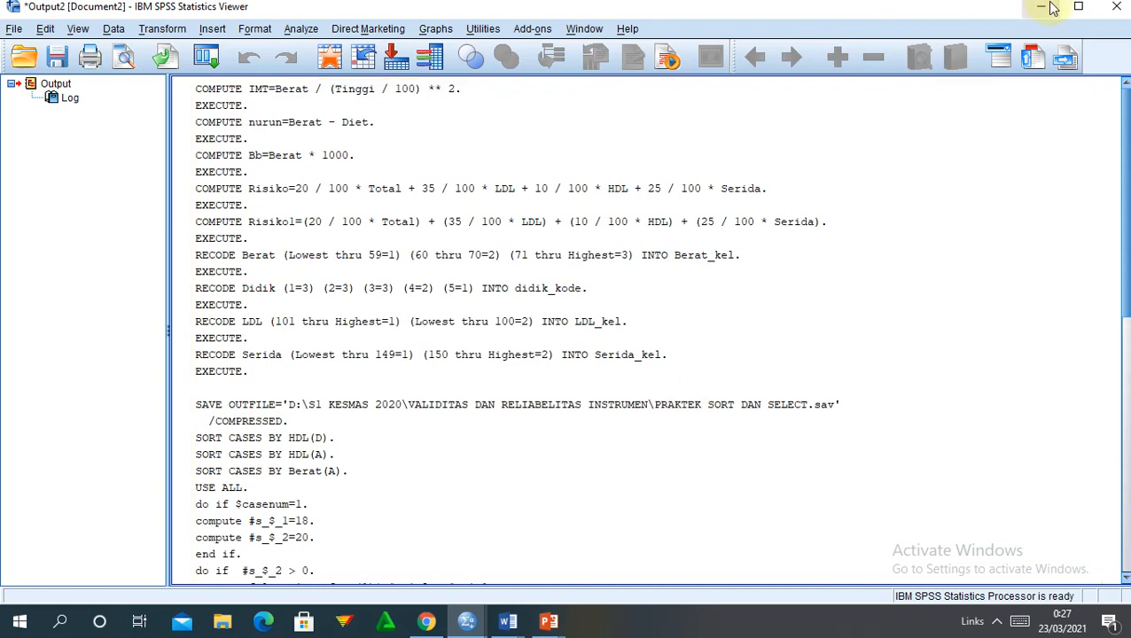
left_click(1038, 8)
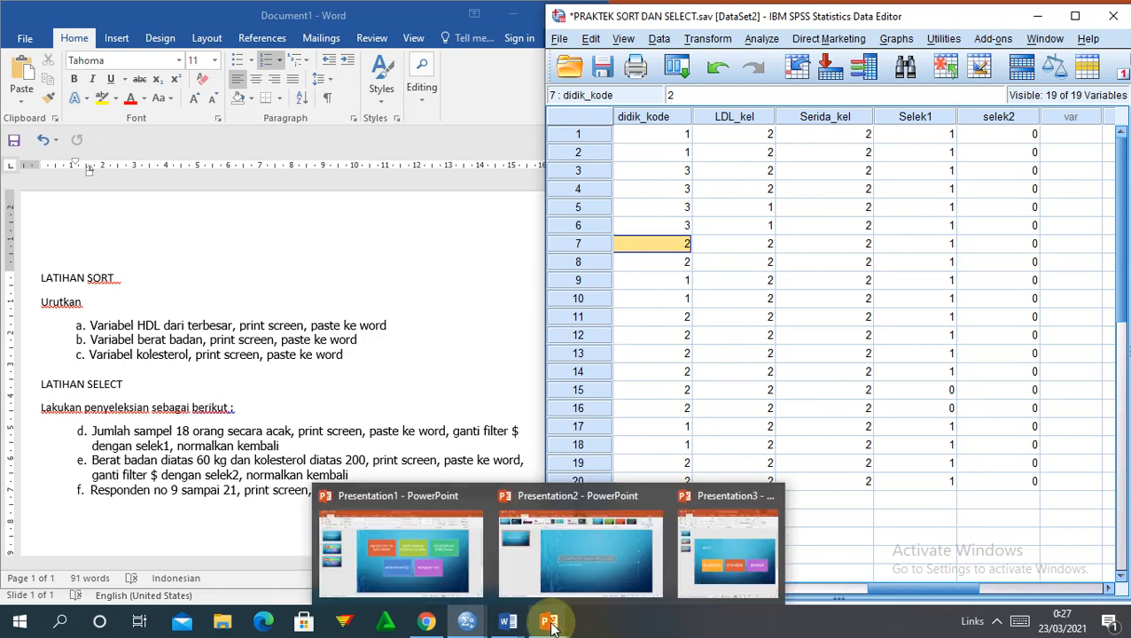
left_click(996, 623)
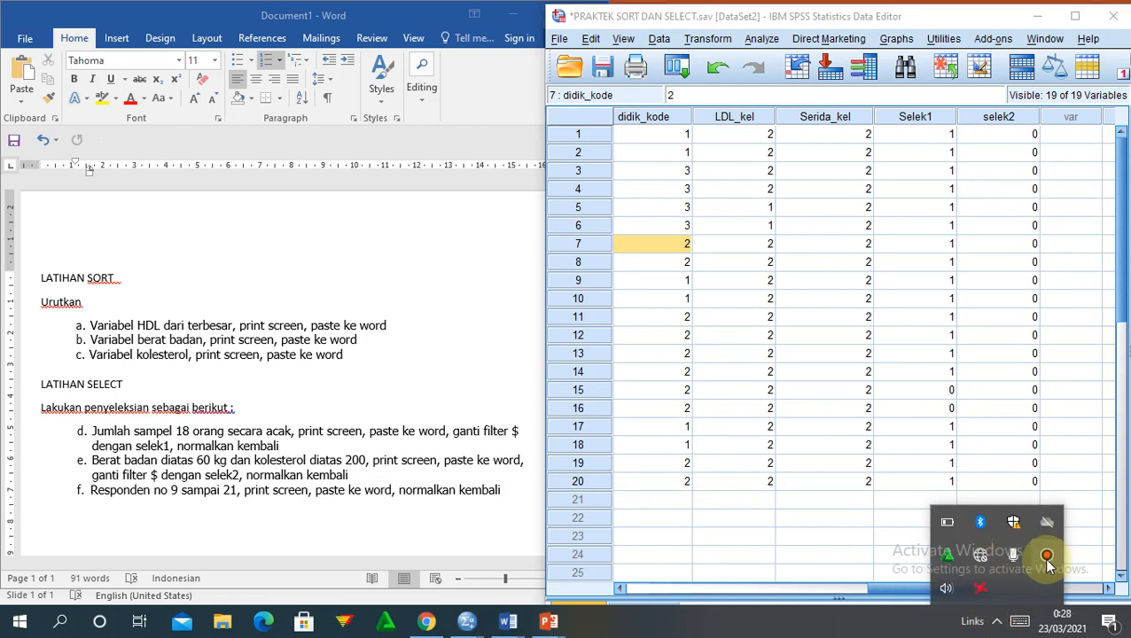